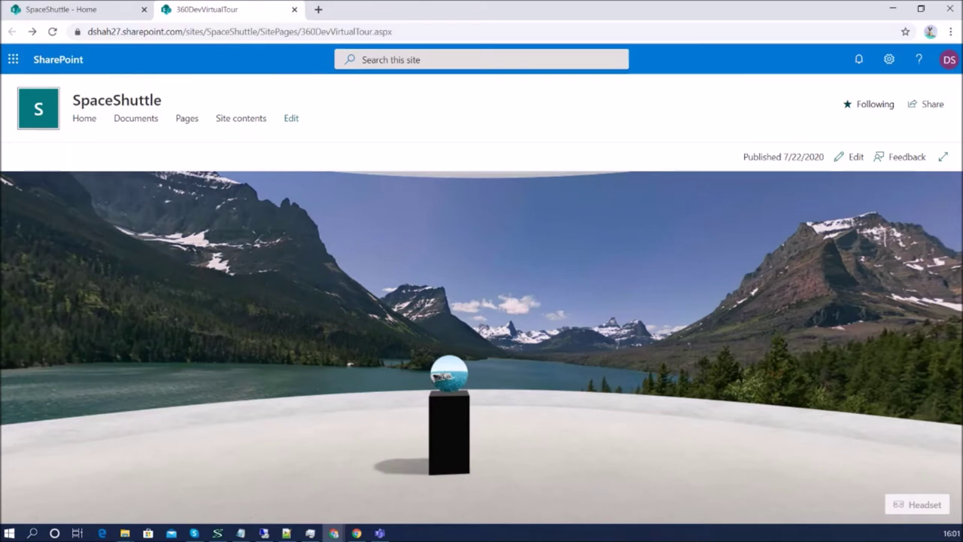
# Step: Enter the 360° tour and follow the image links from the sea cliff through the city waterfront and grand hall to the snow scene
pyautogui.click(455, 384)
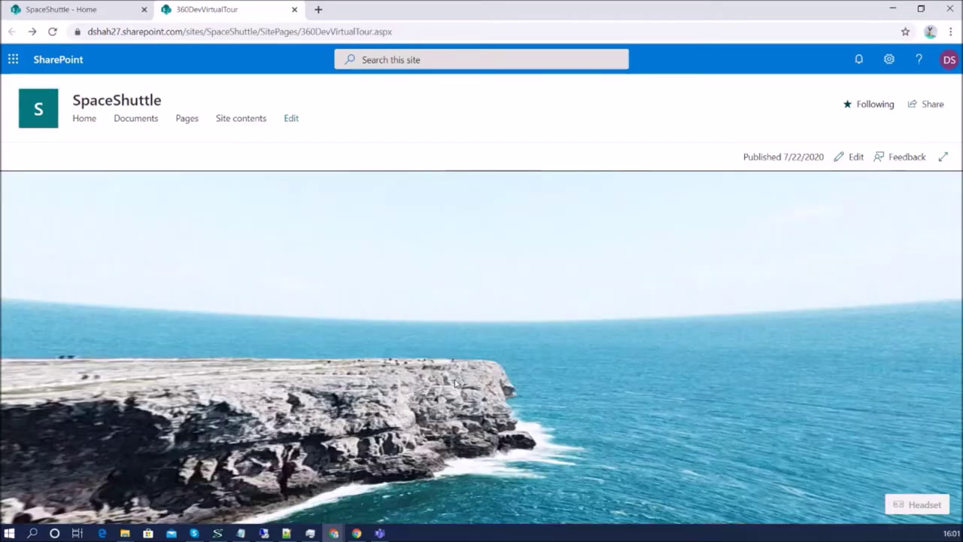
pyautogui.moveTo(141, 342); pyautogui.dragTo(468, 324)
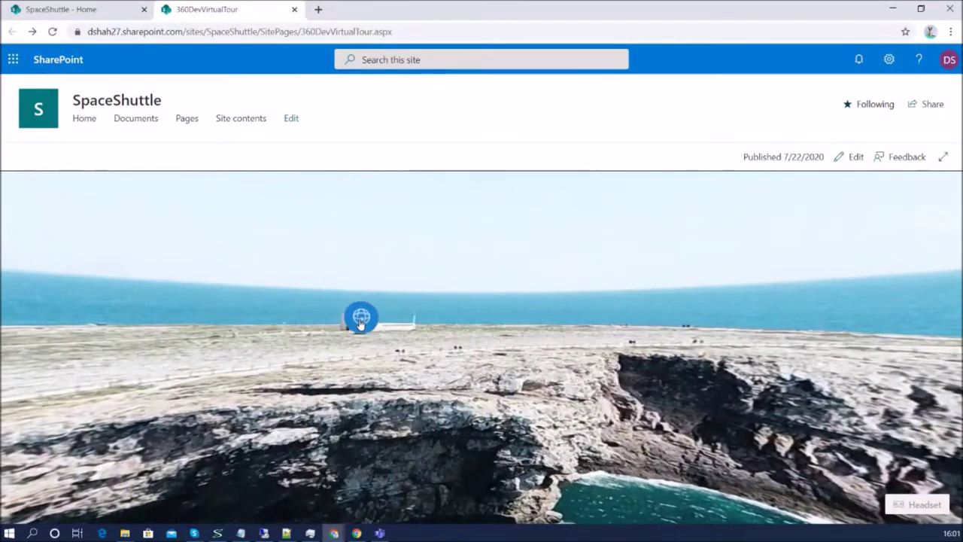
pyautogui.click(361, 317)
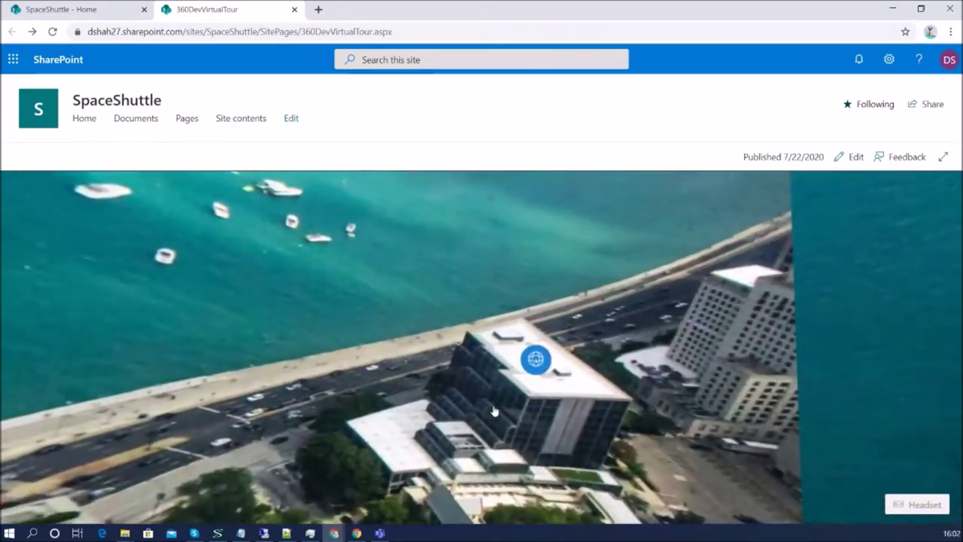
pyautogui.click(536, 359)
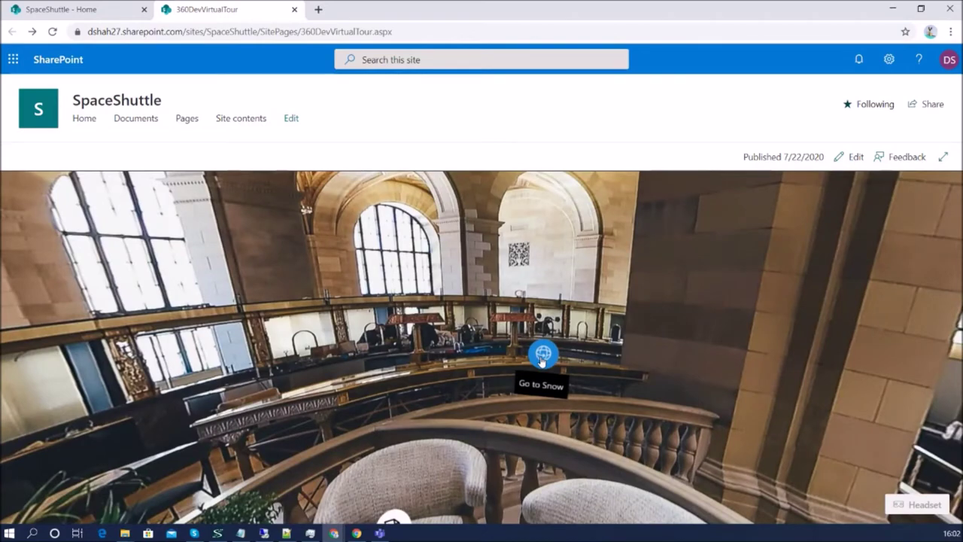
pyautogui.click(541, 357)
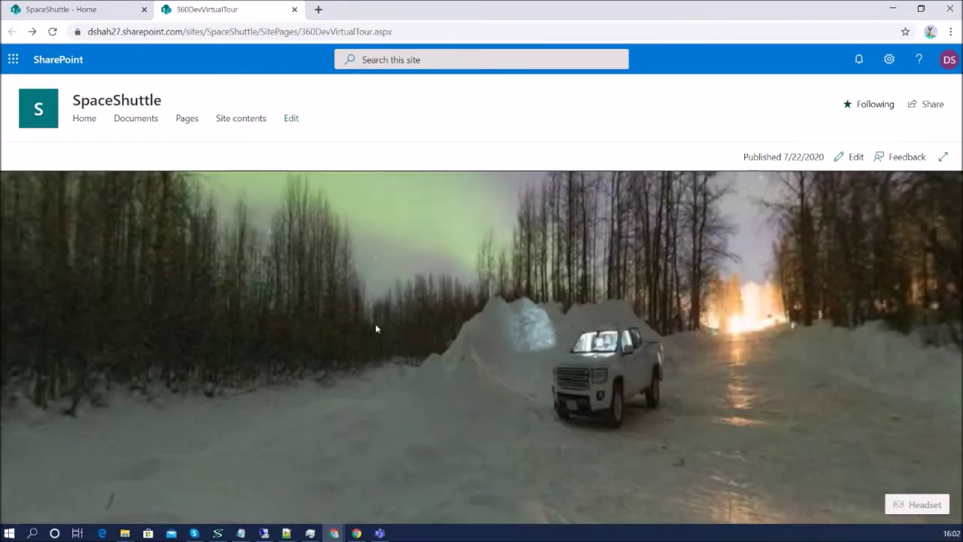
# Step: Look around the snow scene and return to the previous 360° image in the tour
pyautogui.moveTo(405, 322); pyautogui.dragTo(897, 296)
pyautogui.moveTo(773, 303); pyautogui.dragTo(249, 294)
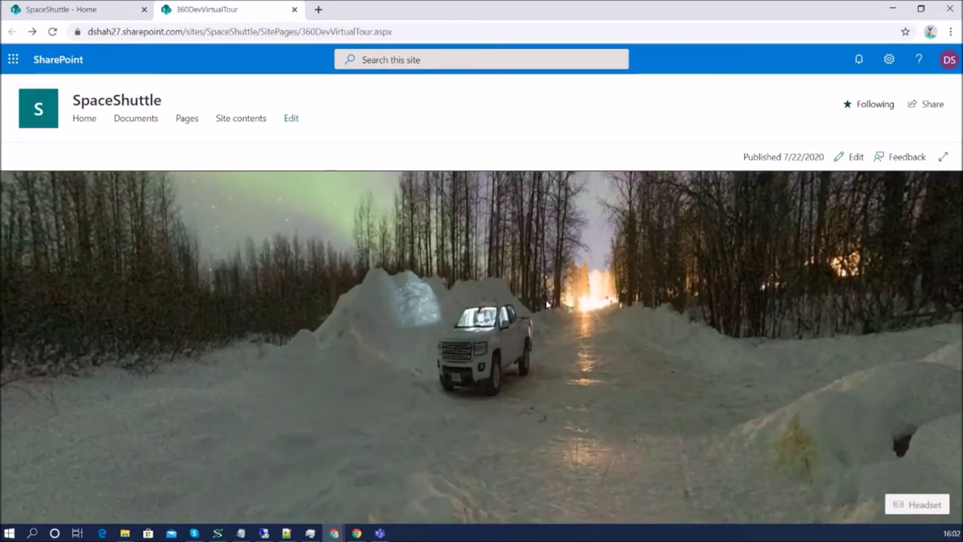
pyautogui.click(546, 299)
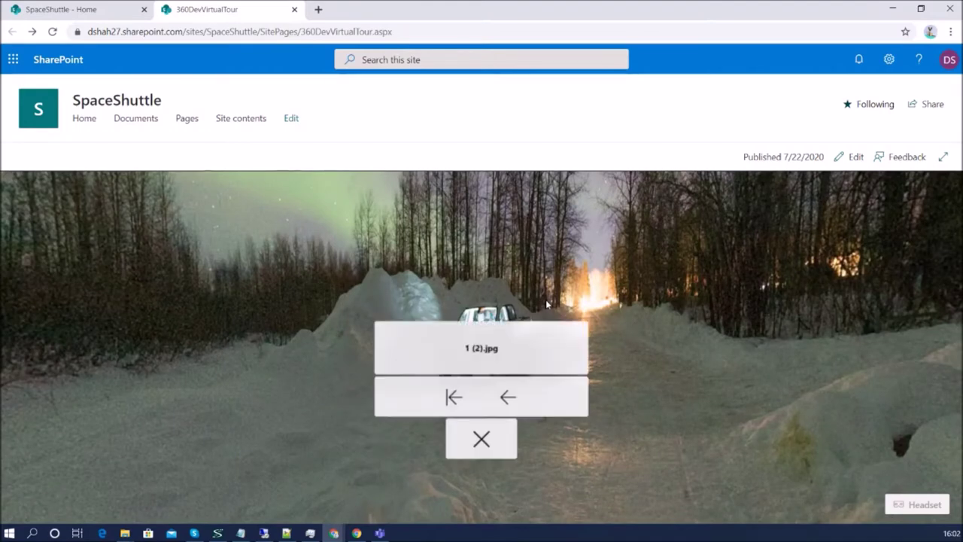
pyautogui.click(507, 406)
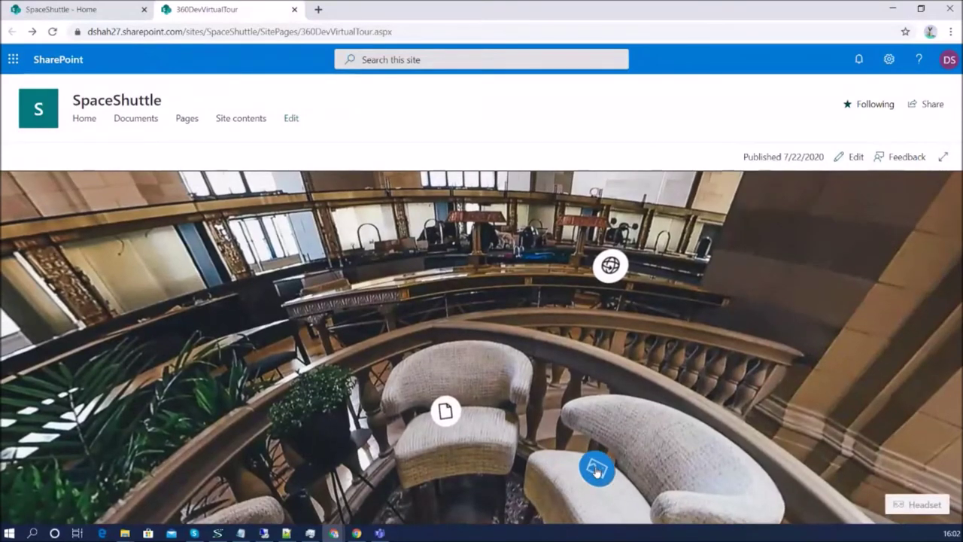
# Step: View the picture and document annotations on the hall's chairs, closing each one after viewing
pyautogui.click(596, 470)
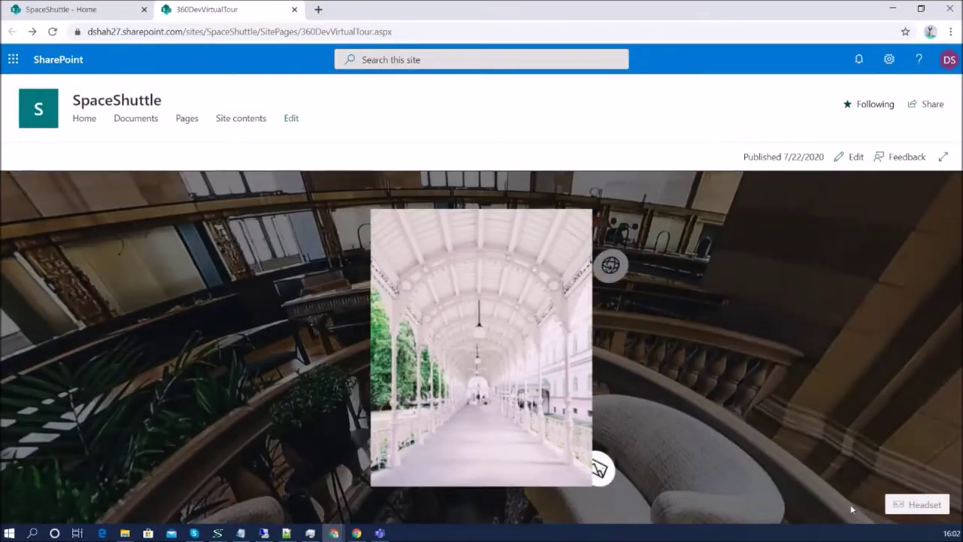
pyautogui.click(739, 335)
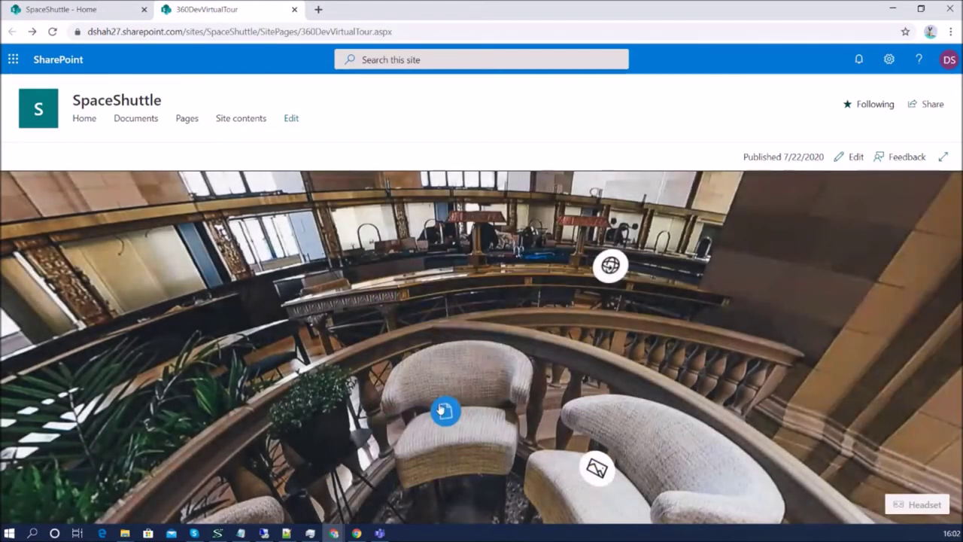
pyautogui.click(443, 413)
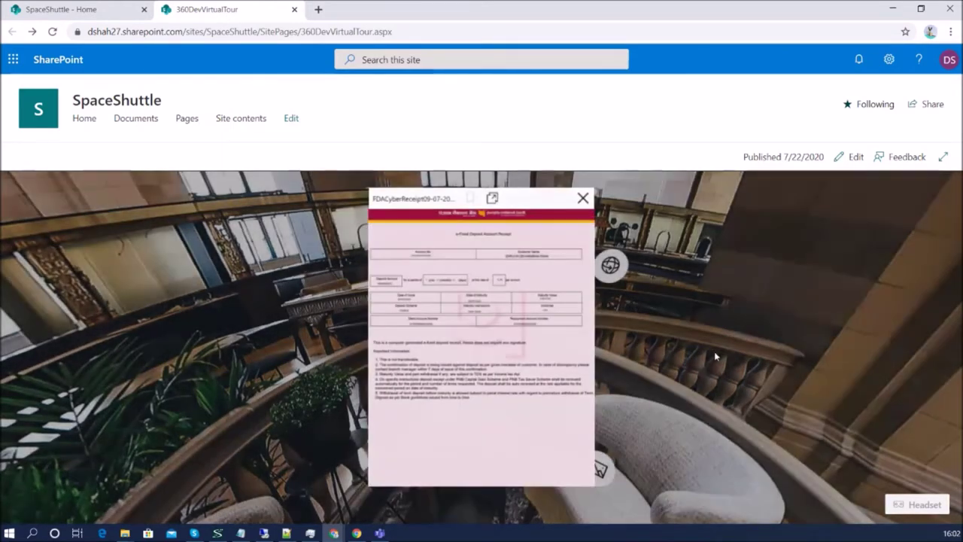
pyautogui.click(716, 357)
# Step: View the text annotation on the chair beside the potted plant and exit the 360° tour
pyautogui.moveTo(716, 357); pyautogui.dragTo(623, 336)
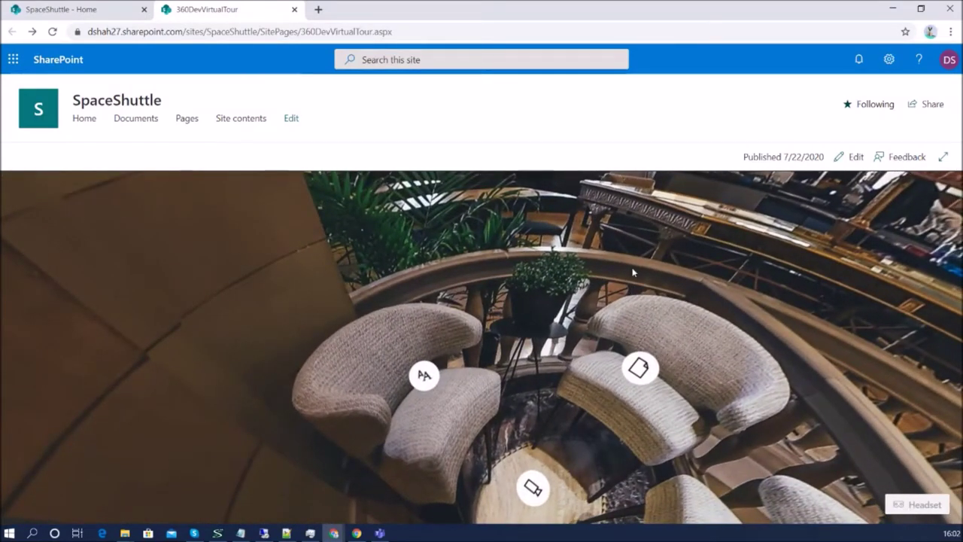
pyautogui.click(423, 375)
pyautogui.click(481, 439)
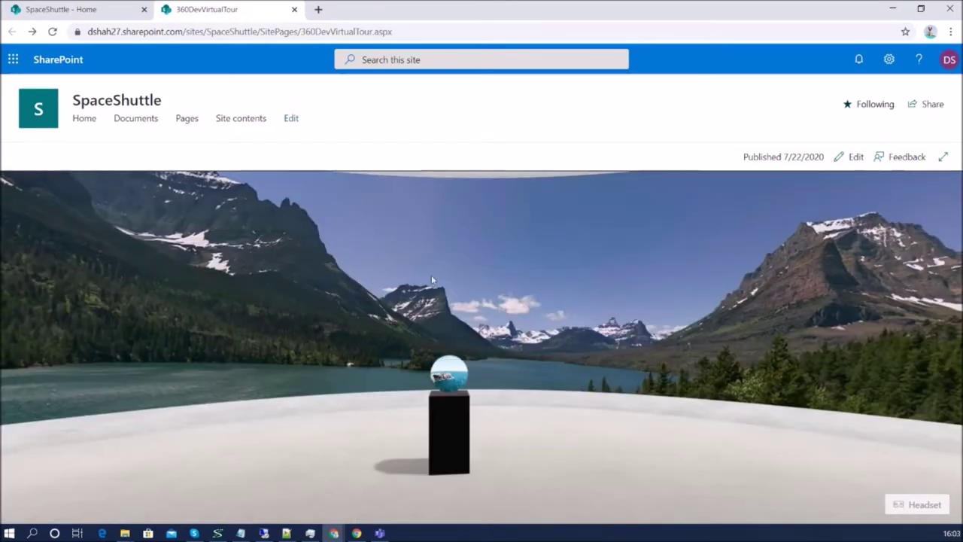
# Step: Create a new space named SPVirualDemo from the SpaceShuttle home page
pyautogui.click(39, 9)
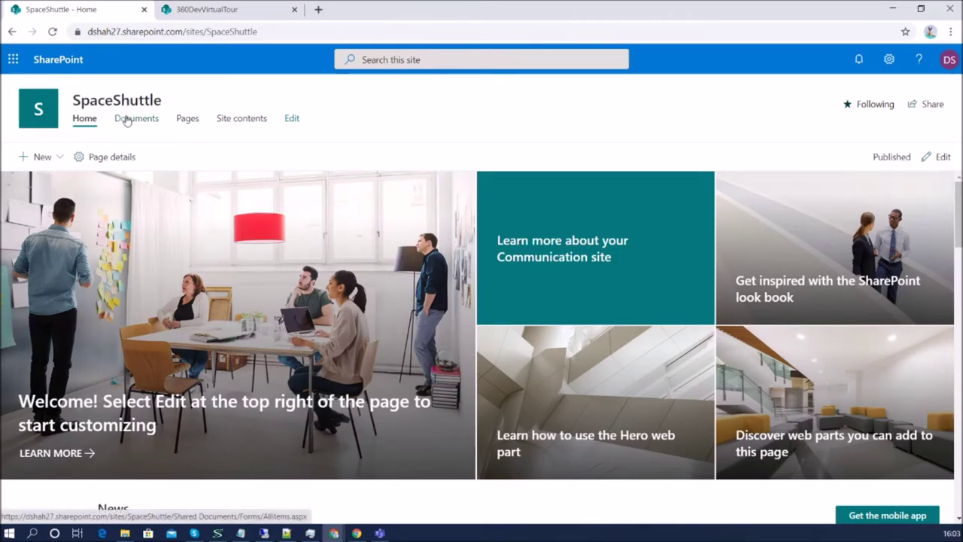
pyautogui.click(59, 156)
pyautogui.click(71, 250)
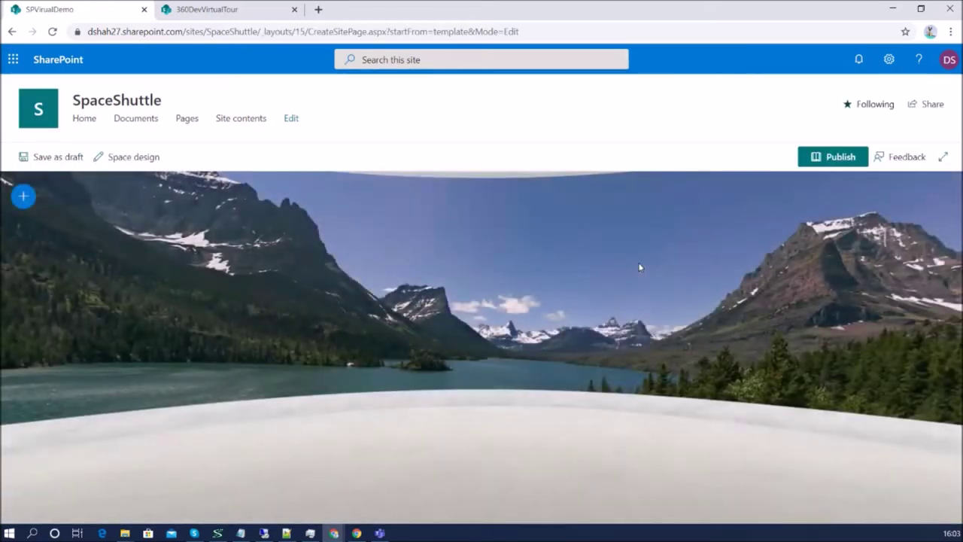
# Step: Add a 360° tour to the space using all five images from the site's Documents > 360Tour folder
pyautogui.click(23, 198)
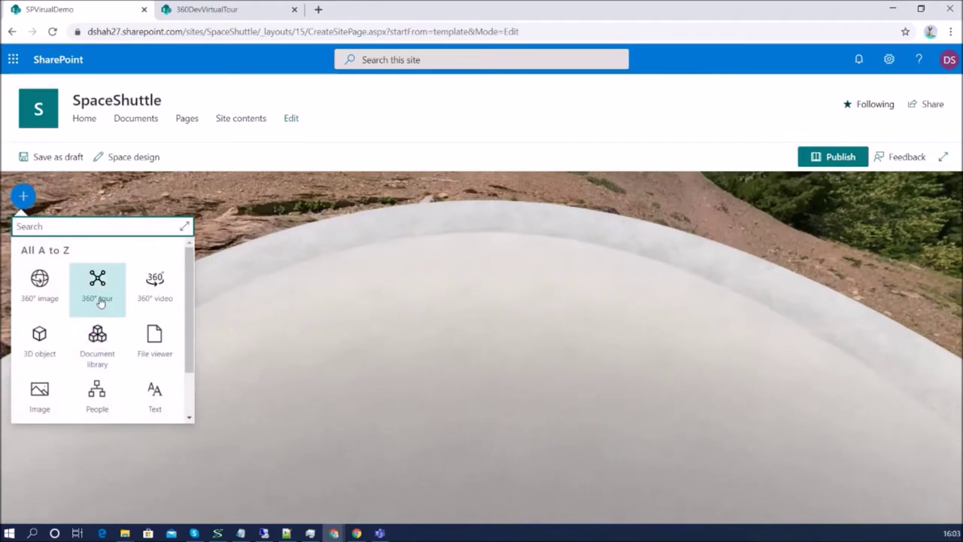
pyautogui.click(100, 302)
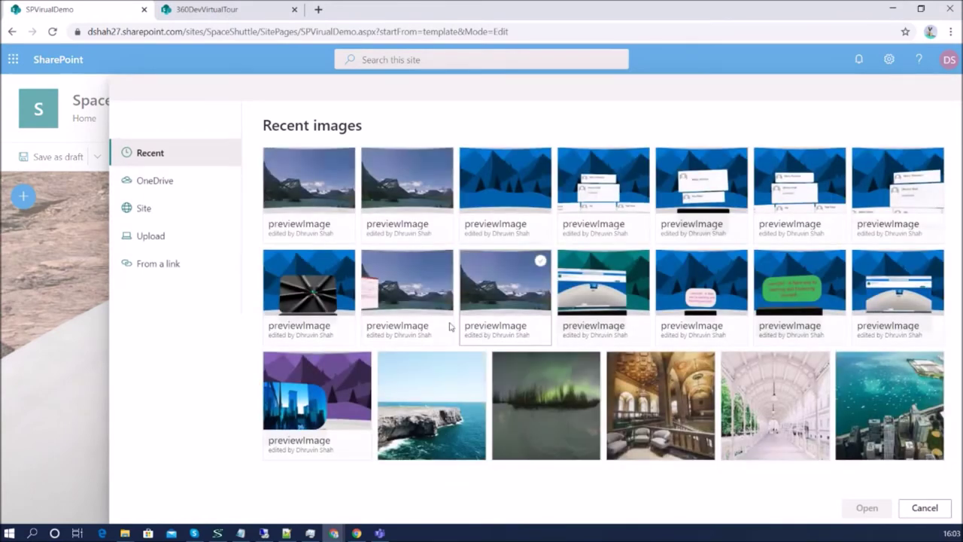
pyautogui.click(195, 213)
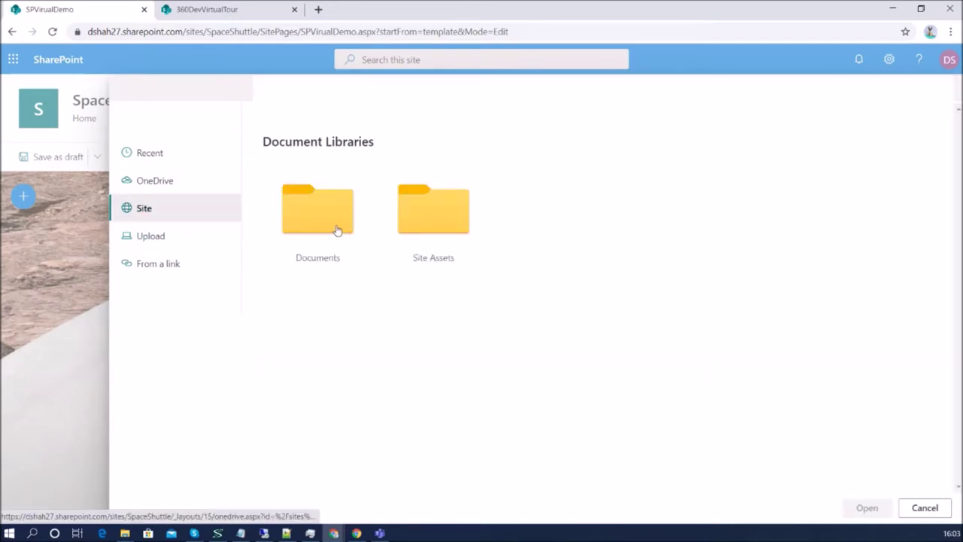
pyautogui.click(338, 230)
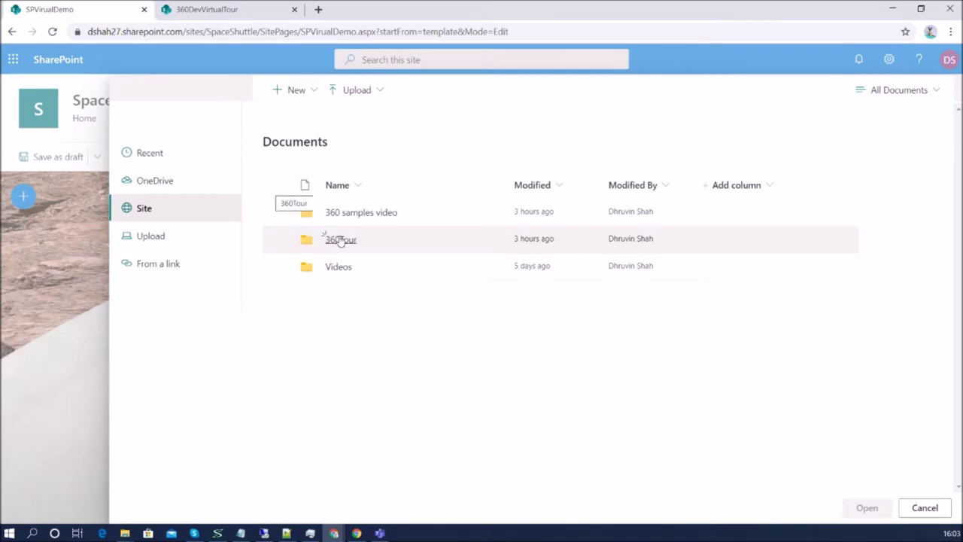
pyautogui.click(341, 239)
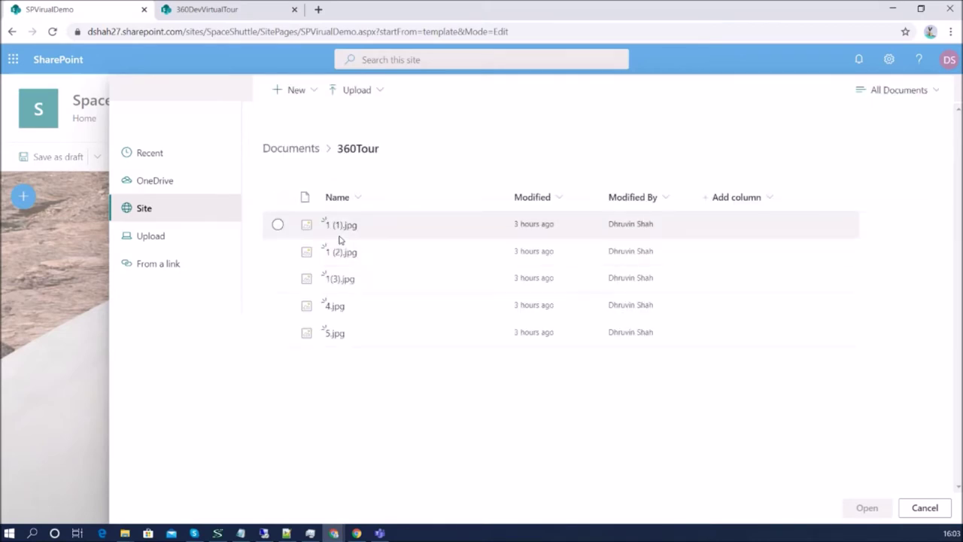
pyautogui.click(277, 197)
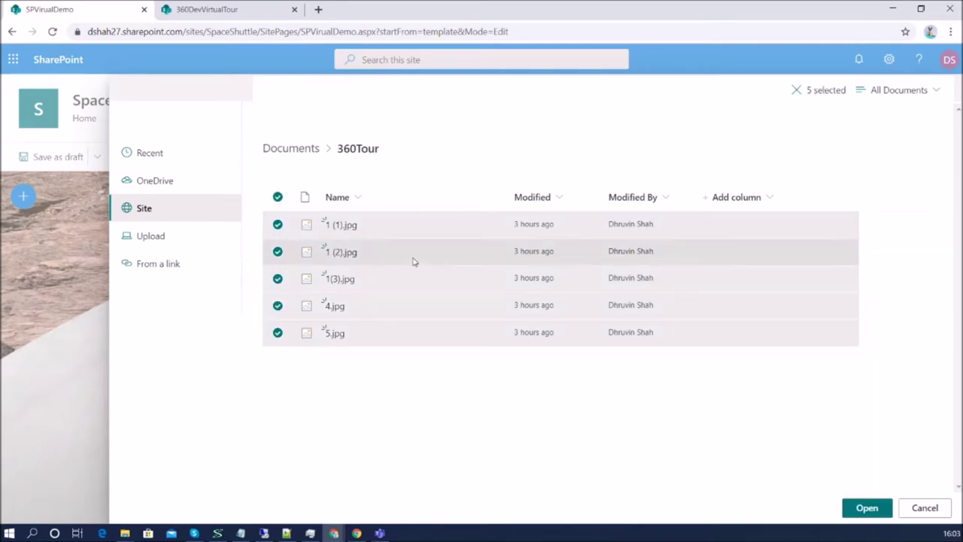
pyautogui.click(867, 508)
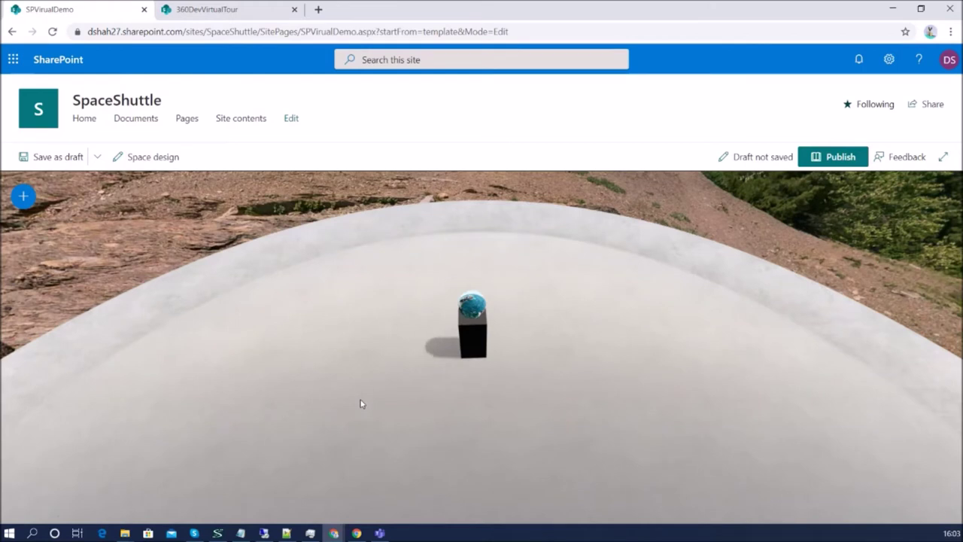
# Step: Open the tour builder for the 360° tour placed in the space
pyautogui.click(473, 305)
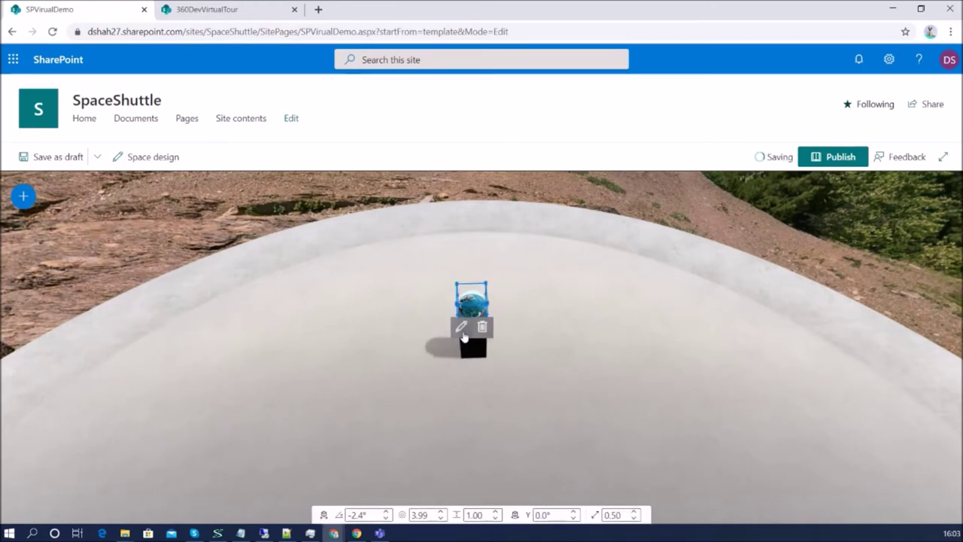
pyautogui.click(460, 326)
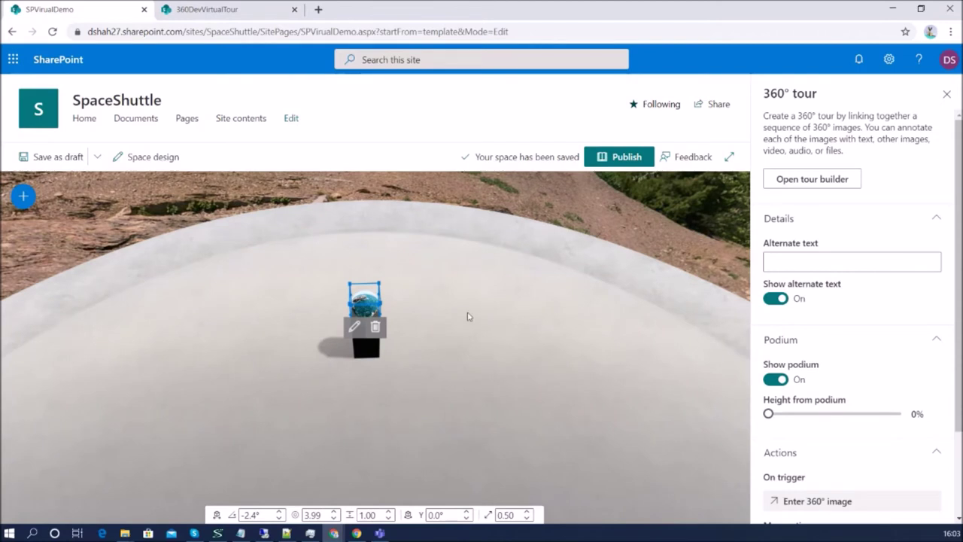
pyautogui.click(824, 186)
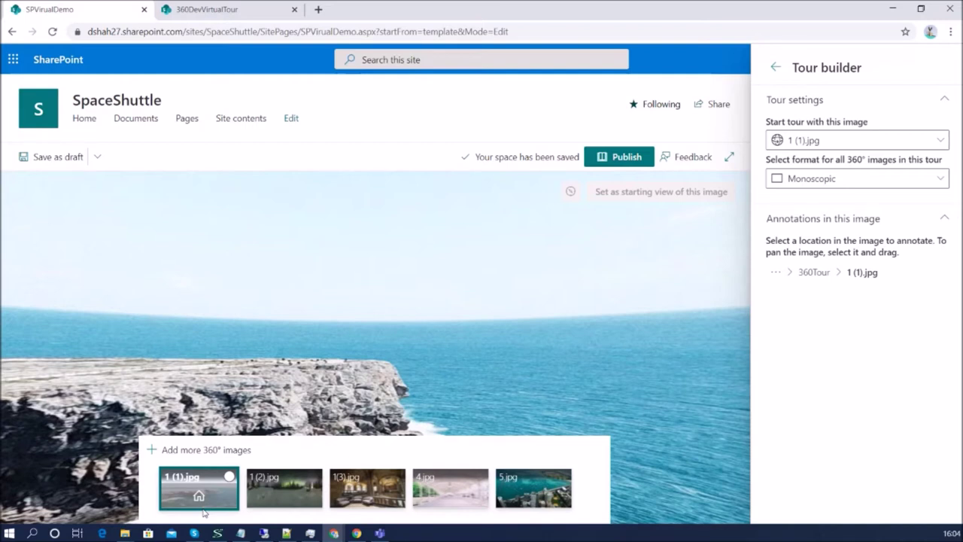
# Step: Link 5.jpg from the building on the horizon in 1 (1).jpg, showing the description "Go to Ocen to view more"
pyautogui.moveTo(413, 329); pyautogui.dragTo(471, 348)
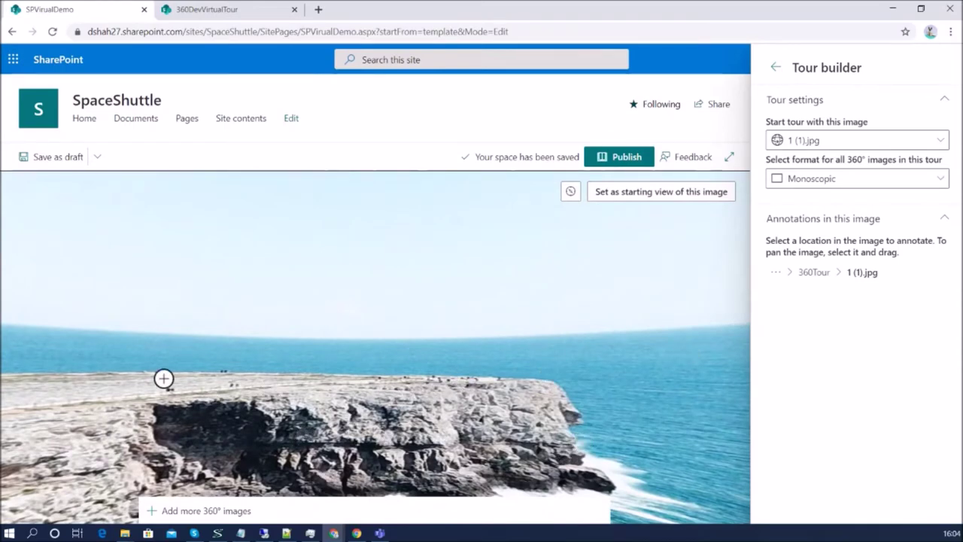
pyautogui.moveTo(163, 357); pyautogui.dragTo(652, 357)
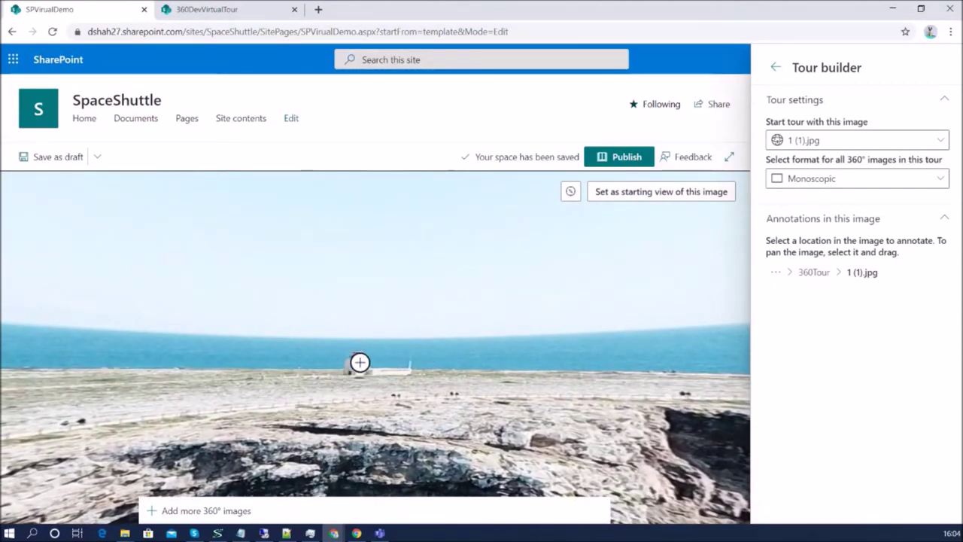
pyautogui.click(360, 362)
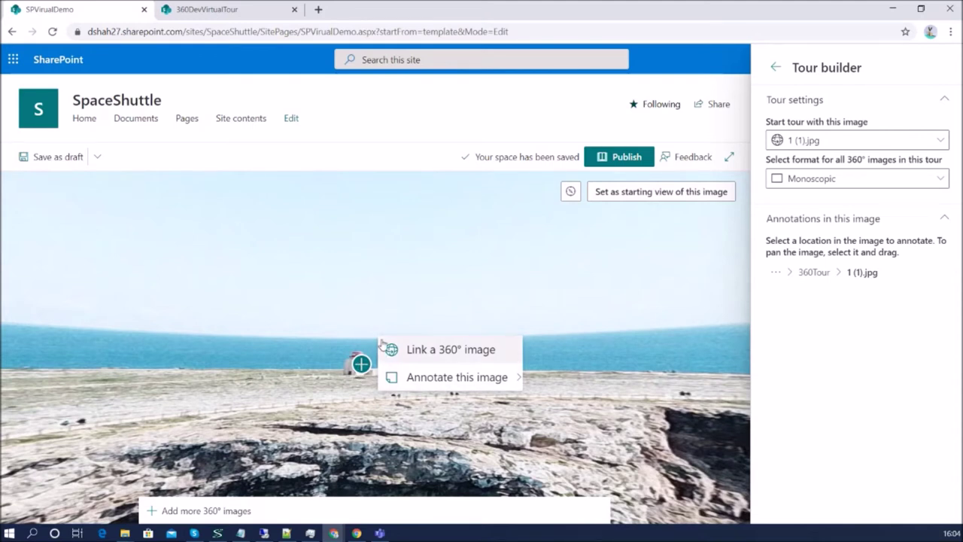
pyautogui.click(425, 357)
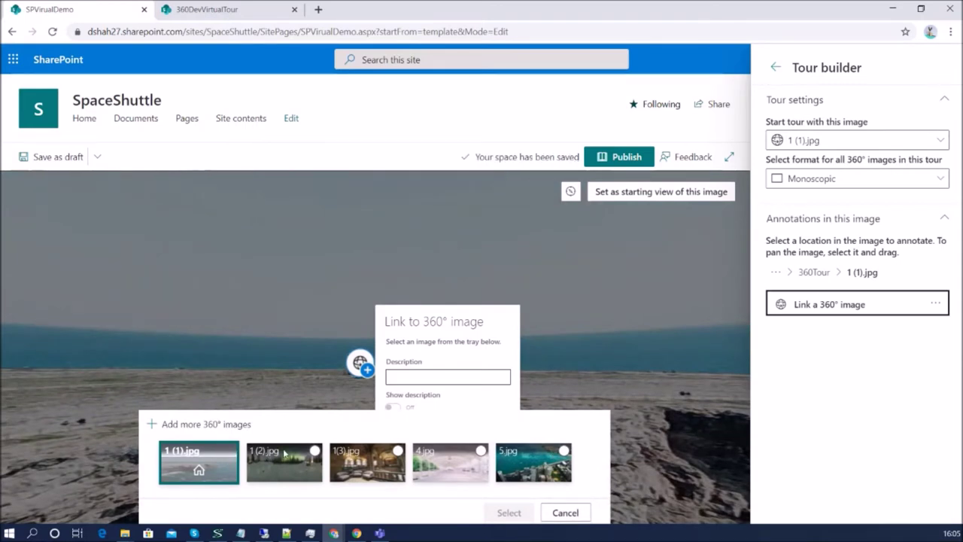
pyautogui.click(535, 457)
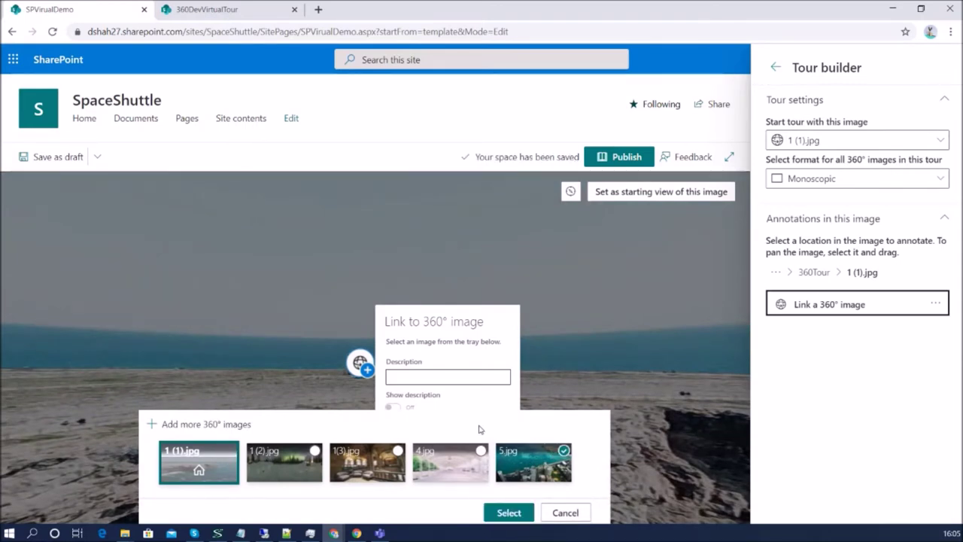
pyautogui.click(425, 378)
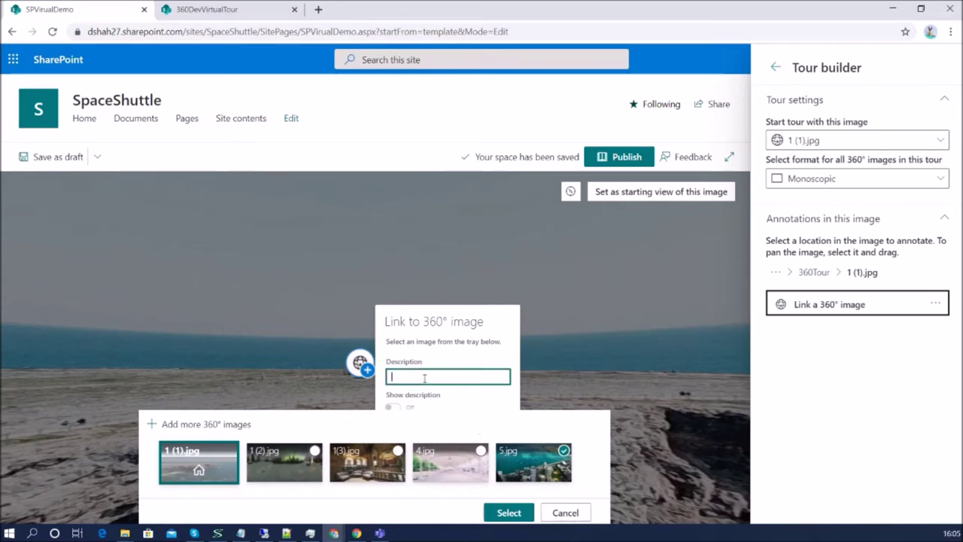
pyautogui.write('Go to Ocen to view more')
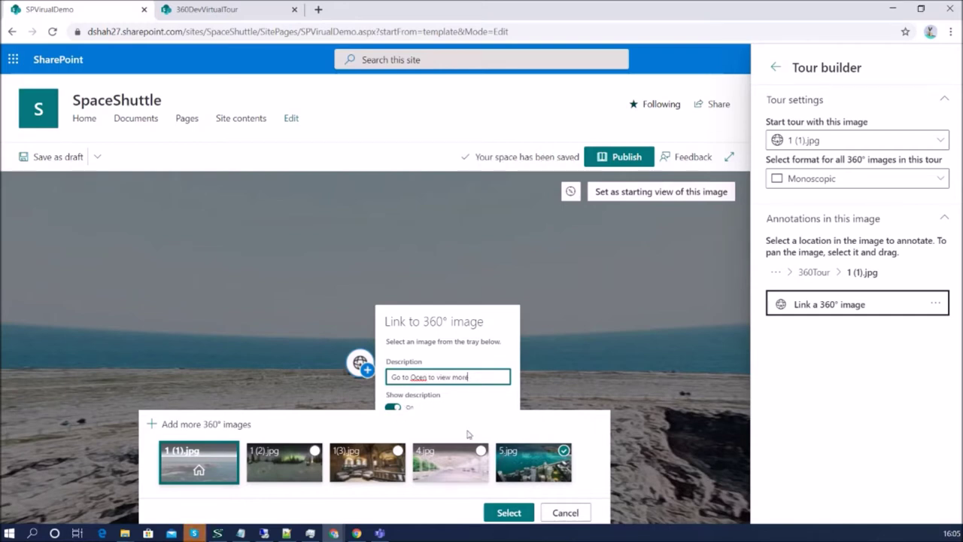
pyautogui.click(501, 514)
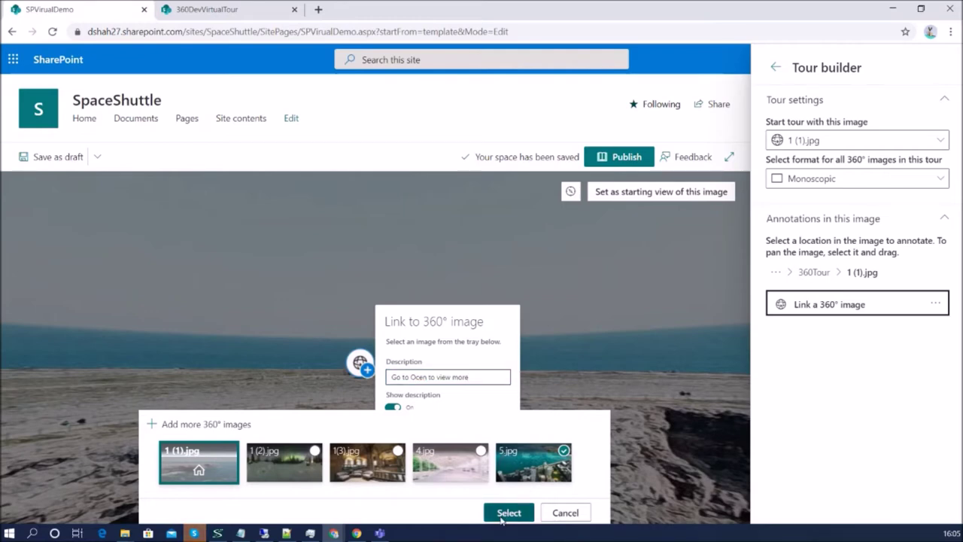
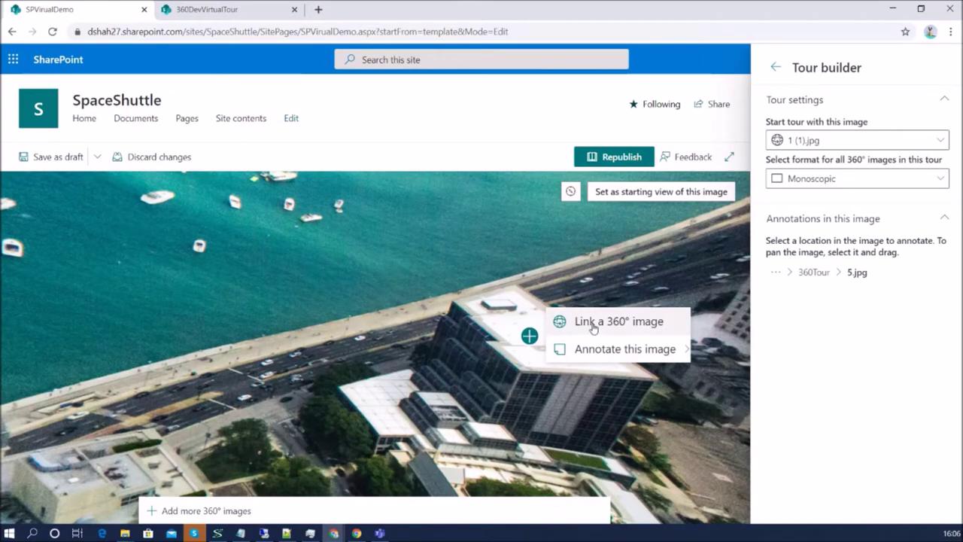
# Step: Link 1(3).jpg from the roof of the building in 5.jpg, showing the description "Go to M", and republish the space
pyautogui.click(595, 328)
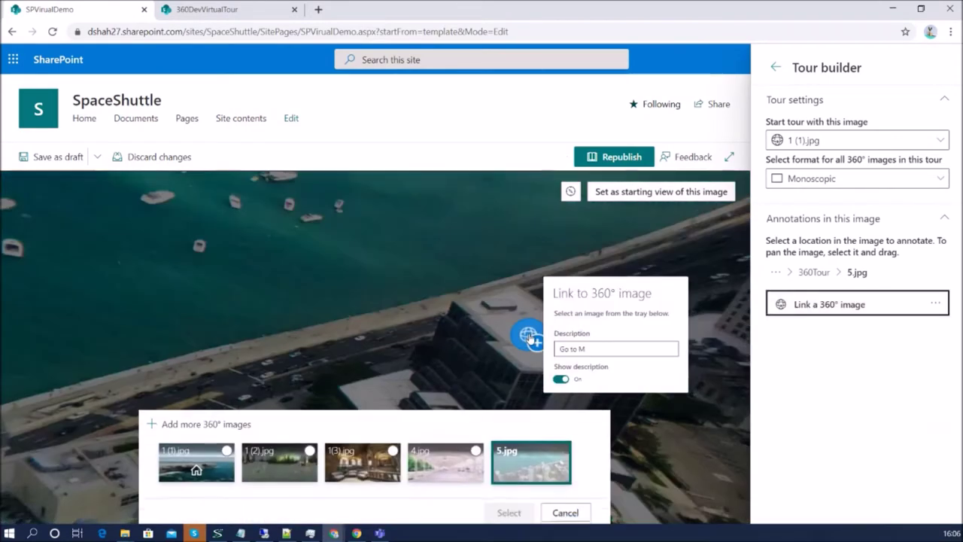
pyautogui.click(394, 450)
pyautogui.click(514, 514)
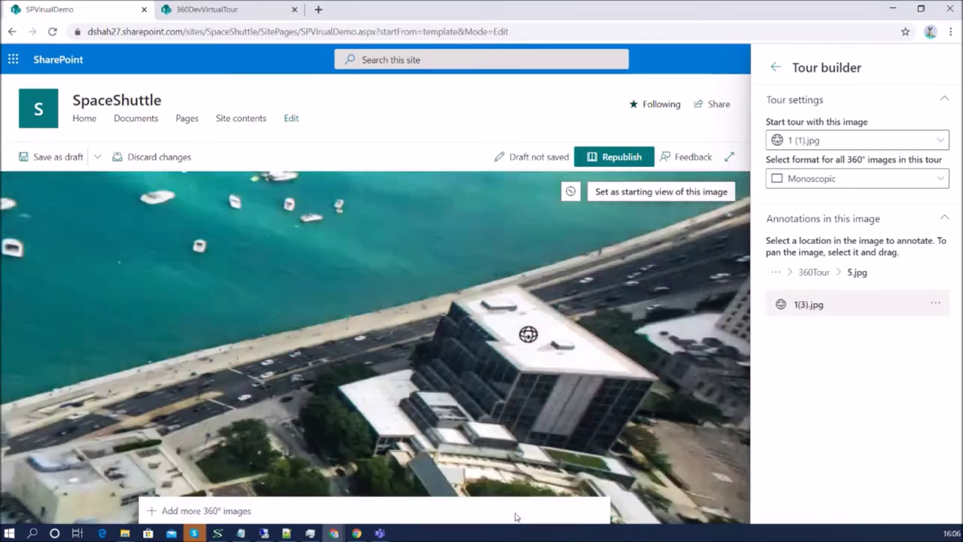
pyautogui.click(629, 157)
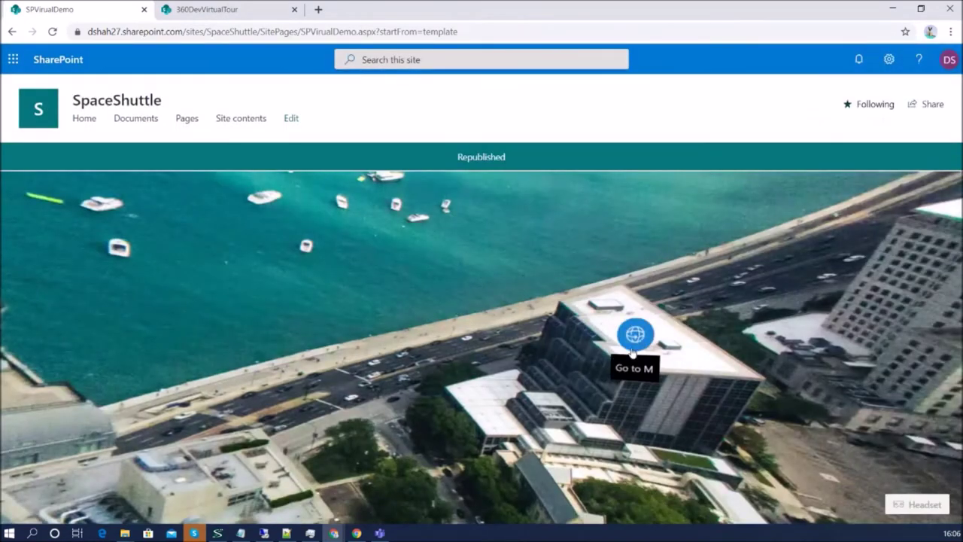
# Step: Follow the building link in the published tour and look around the hall in 1(3).jpg
pyautogui.click(634, 336)
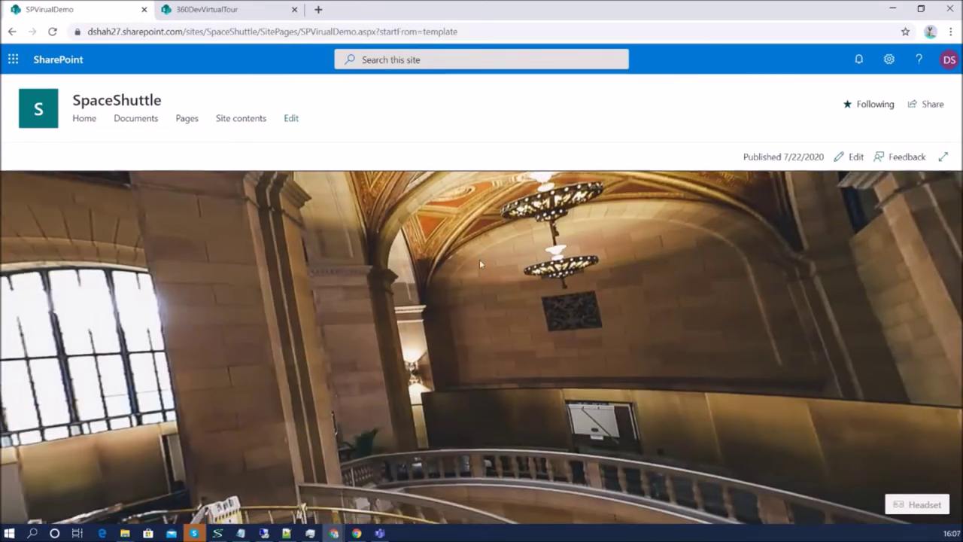
pyautogui.moveTo(480, 259); pyautogui.dragTo(611, 464)
pyautogui.moveTo(288, 416); pyautogui.dragTo(378, 381)
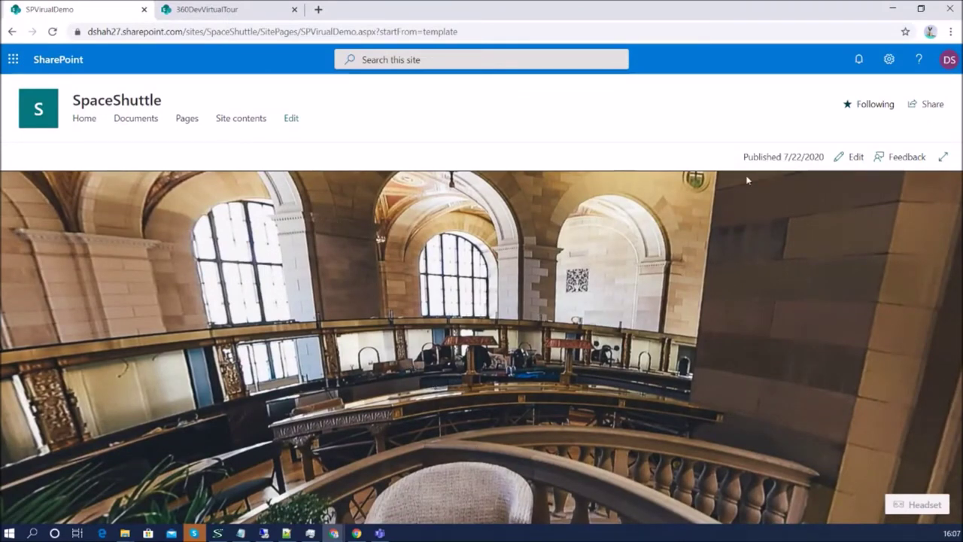
# Step: Link 1 (2).jpg from the counter in 1(3).jpg, showing the description "go to SF", and republish the space
pyautogui.click(854, 157)
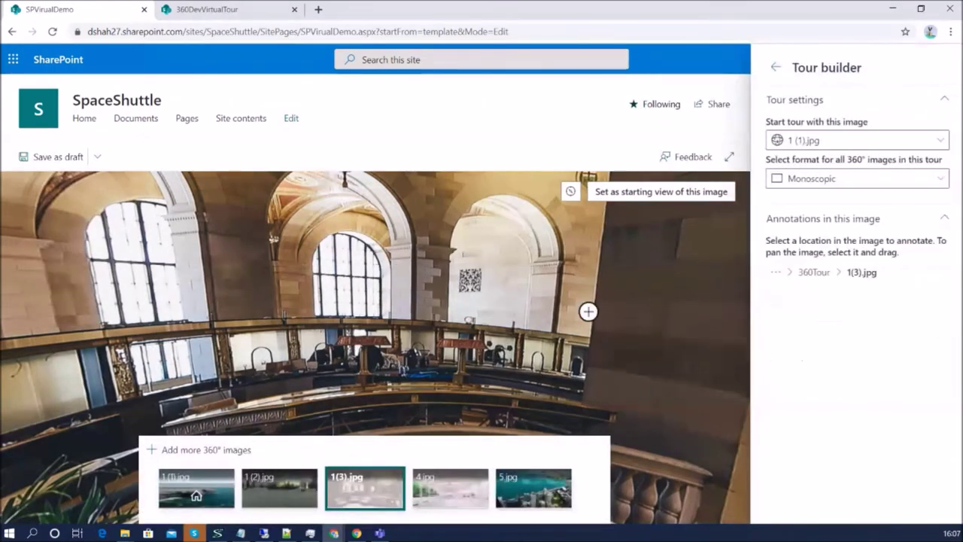
pyautogui.click(260, 361)
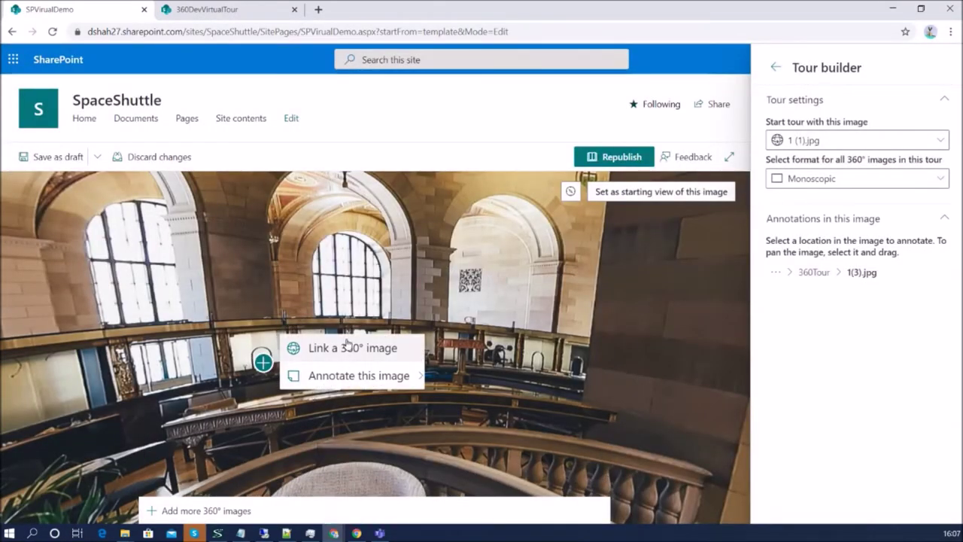
pyautogui.click(347, 347)
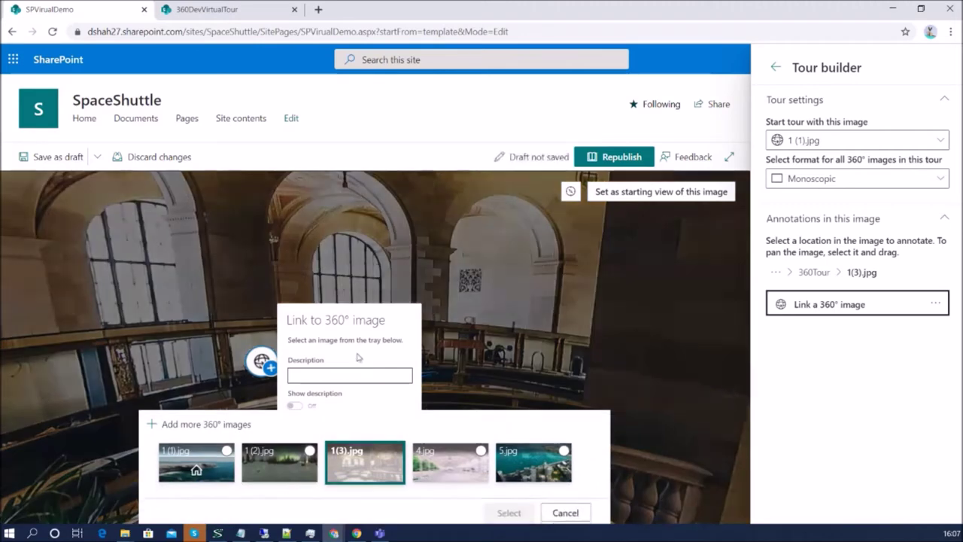
pyautogui.click(300, 457)
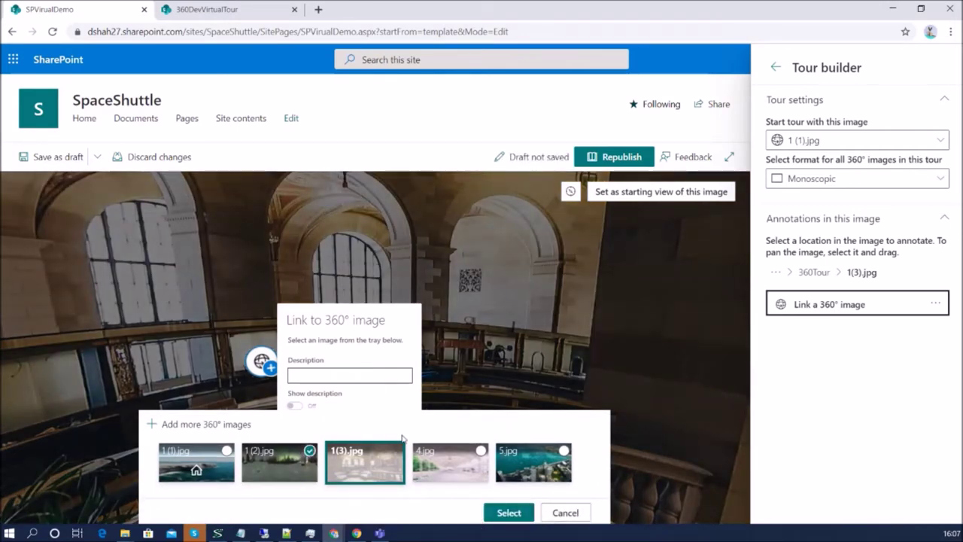
pyautogui.click(378, 377)
pyautogui.write('go to SF')
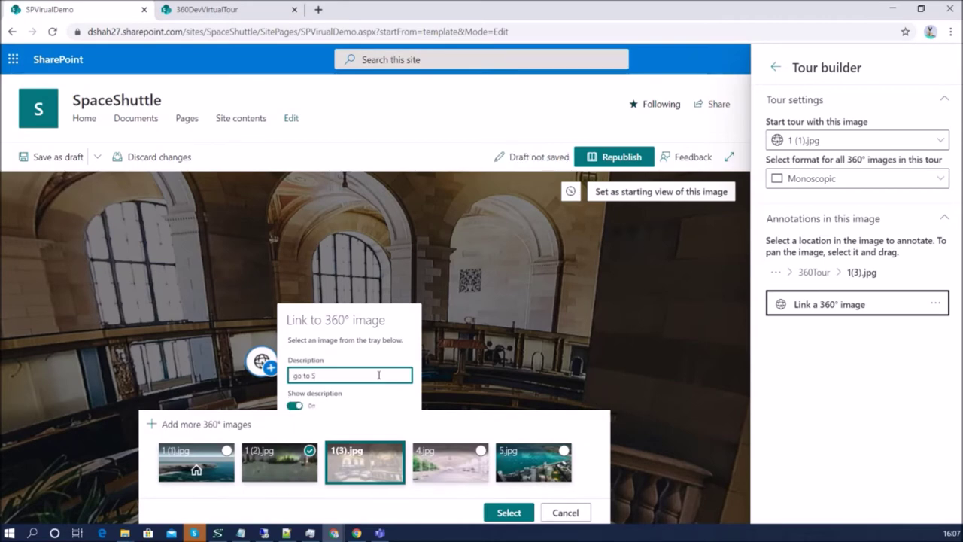
pyautogui.click(509, 513)
pyautogui.click(619, 155)
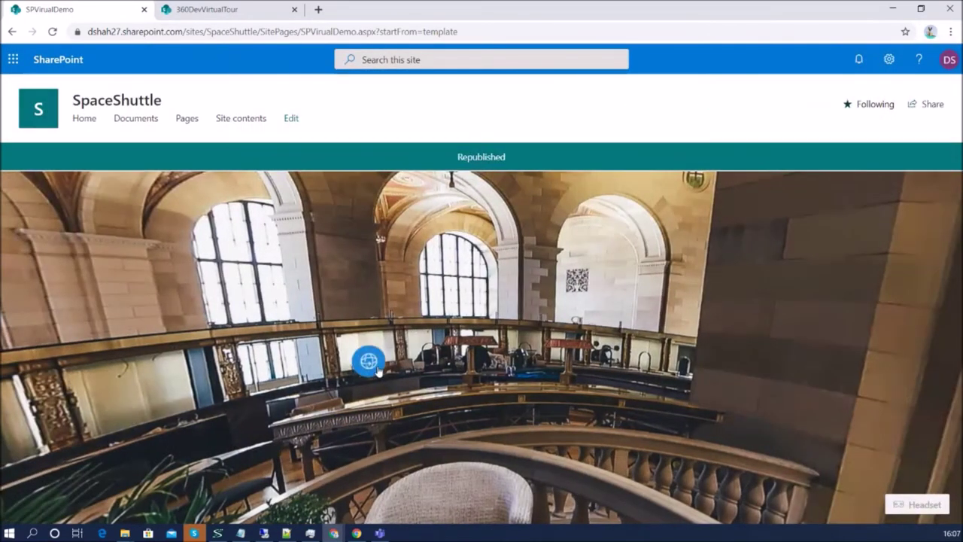
# Step: Follow the counter link in the published tour, return to the previous image and dismiss the tour navigation
pyautogui.click(369, 361)
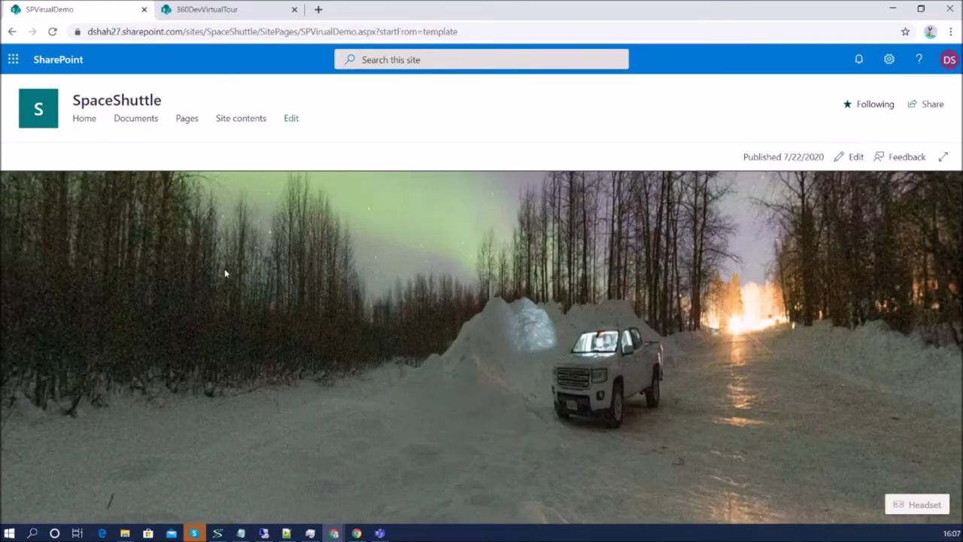
pyautogui.click(381, 318)
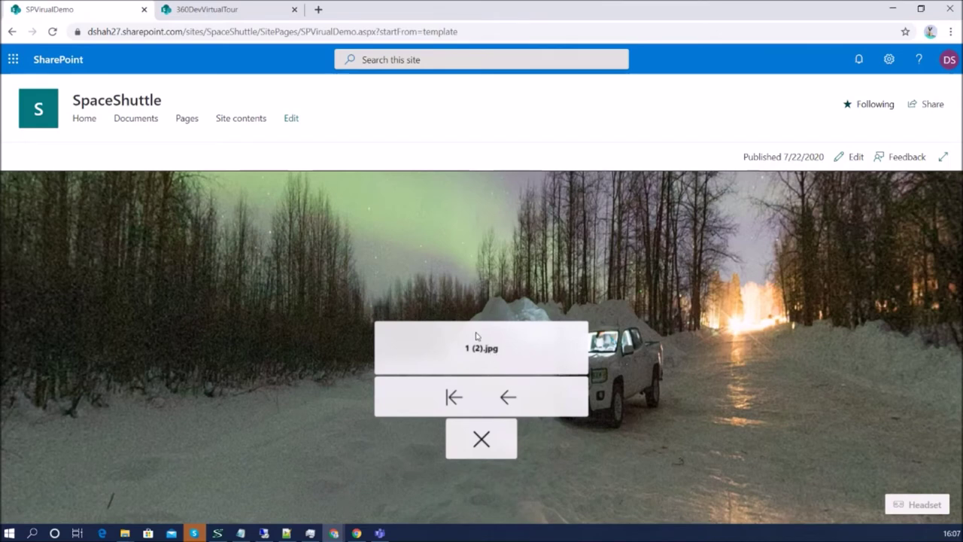
pyautogui.click(503, 392)
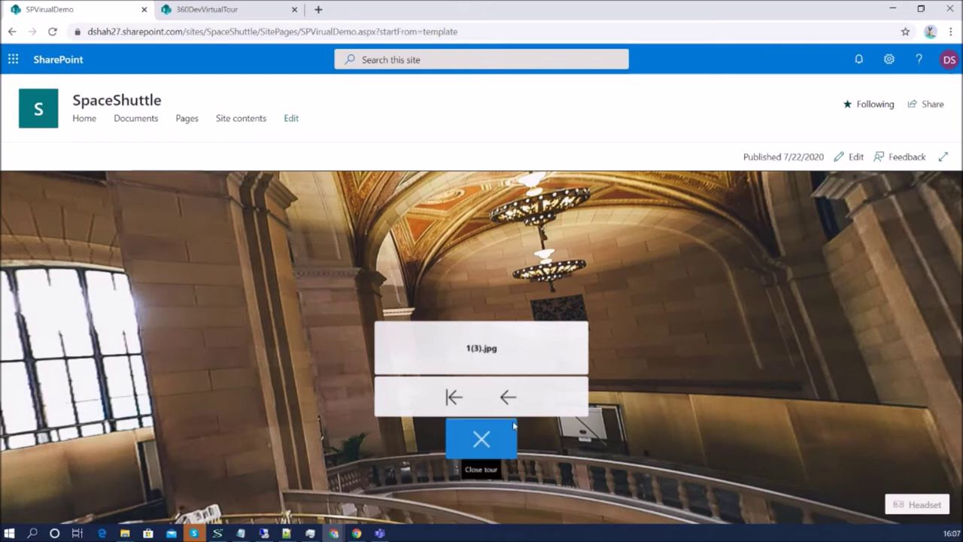
pyautogui.click(699, 294)
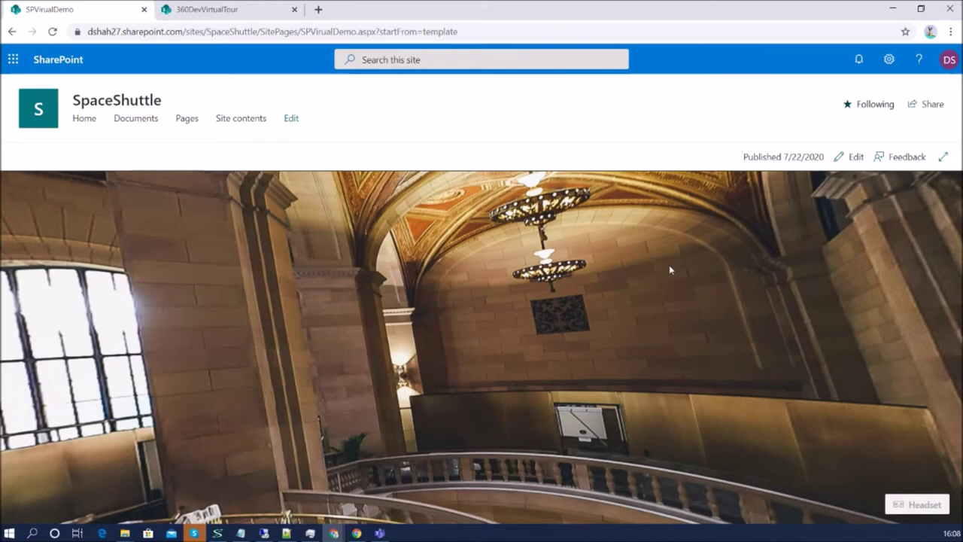
# Step: Reopen the space for editing and place an image annotation on the backrest of the rightmost chair in 1(3).jpg
pyautogui.click(850, 156)
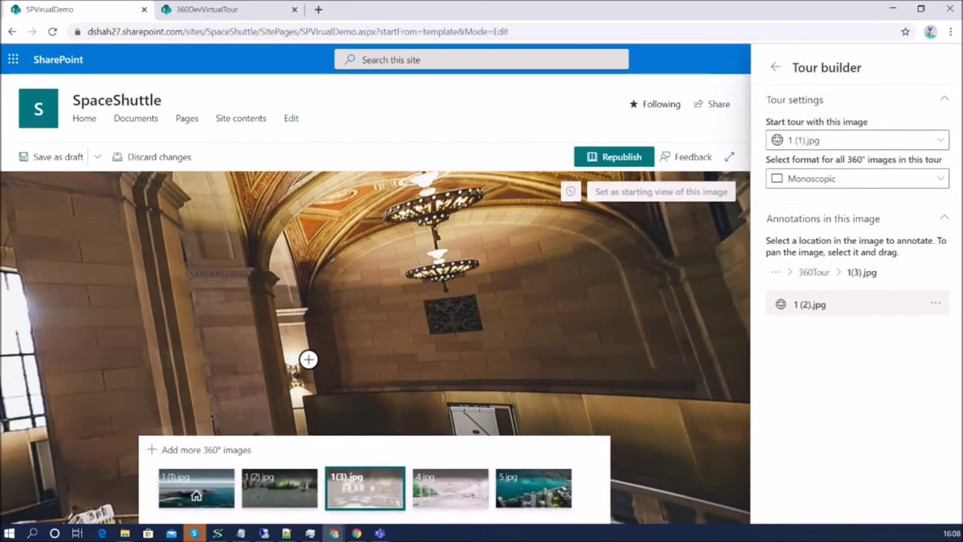
pyautogui.moveTo(273, 369); pyautogui.dragTo(432, 286)
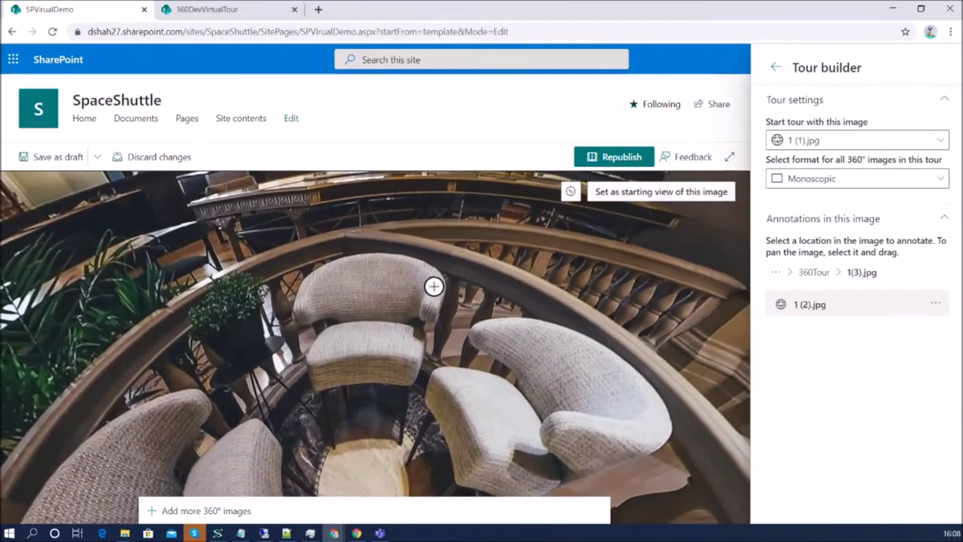
pyautogui.moveTo(540, 387); pyautogui.dragTo(447, 338)
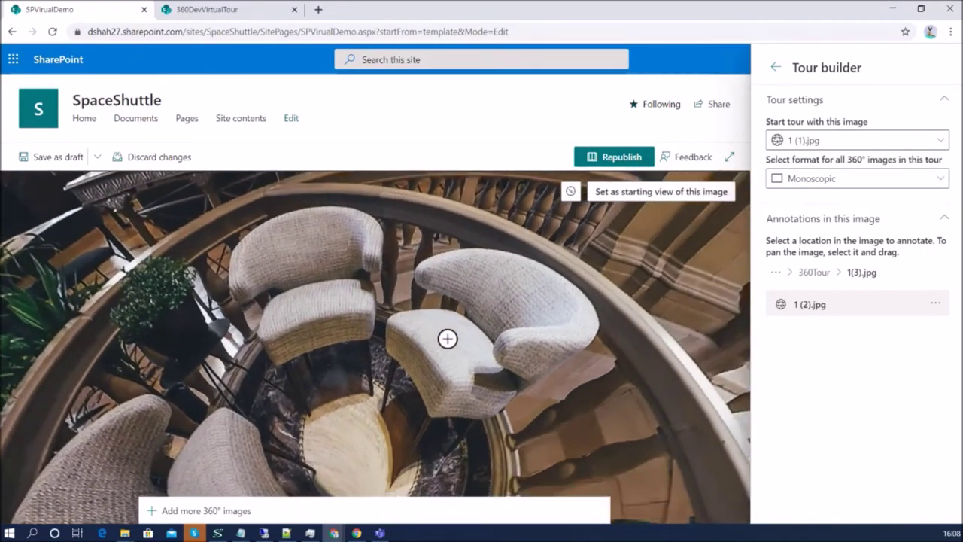
pyautogui.click(503, 309)
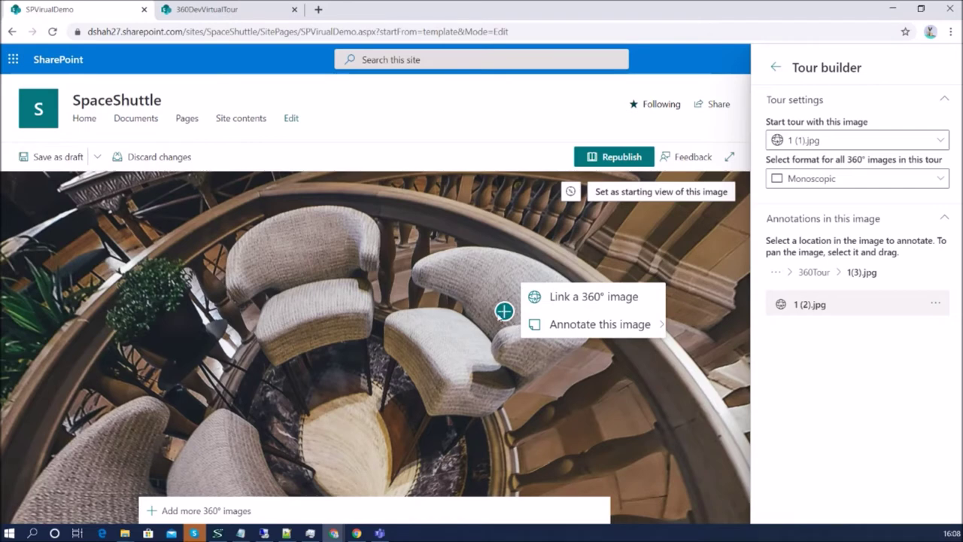
pyautogui.moveTo(565, 329)
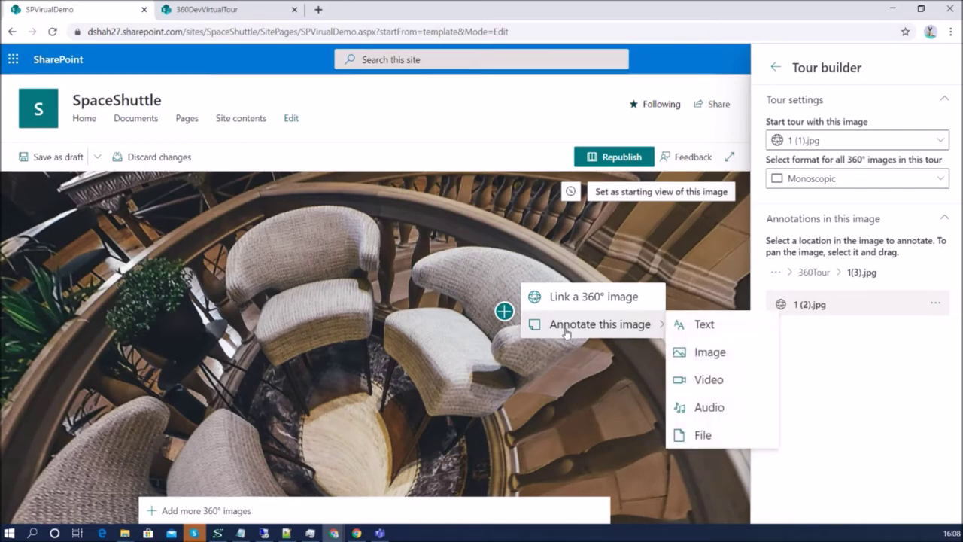
pyautogui.click(710, 352)
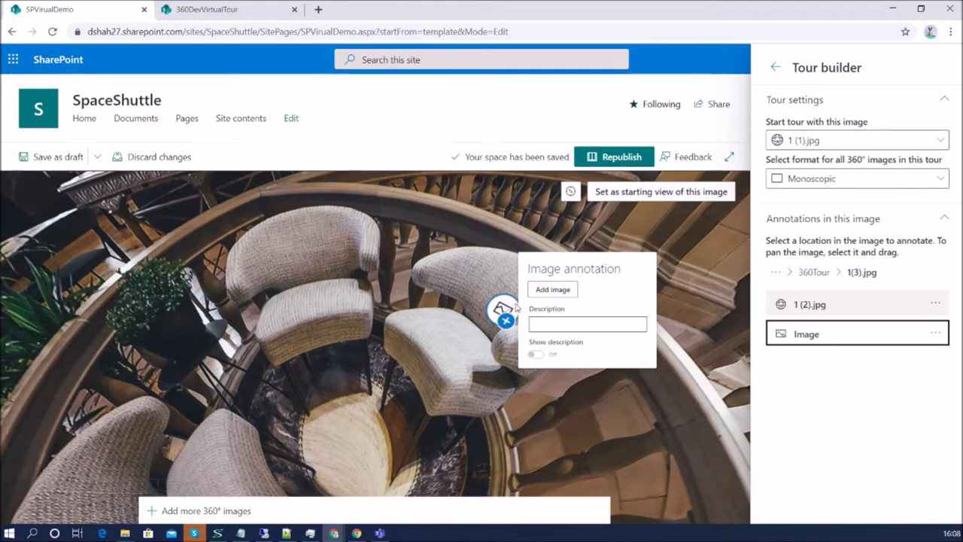
pyautogui.click(554, 291)
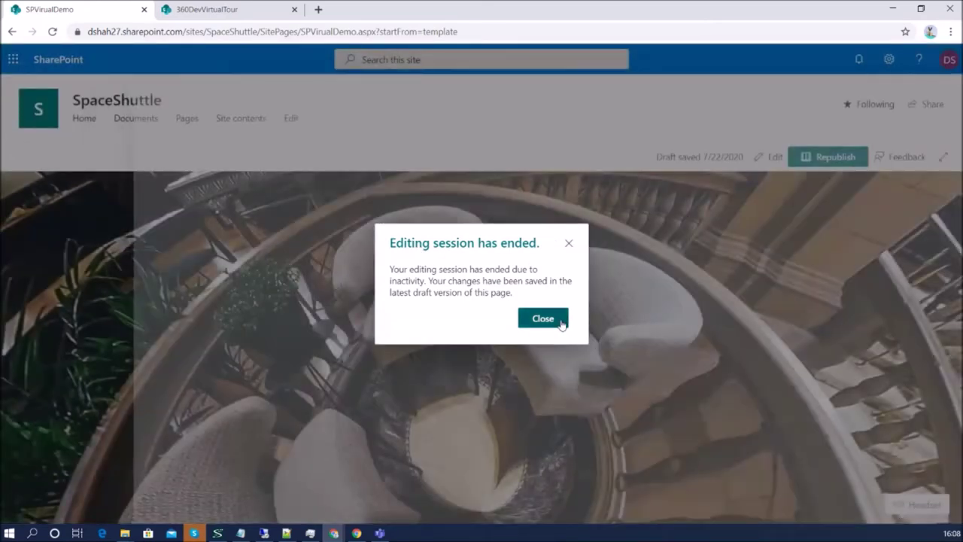
pyautogui.click(560, 324)
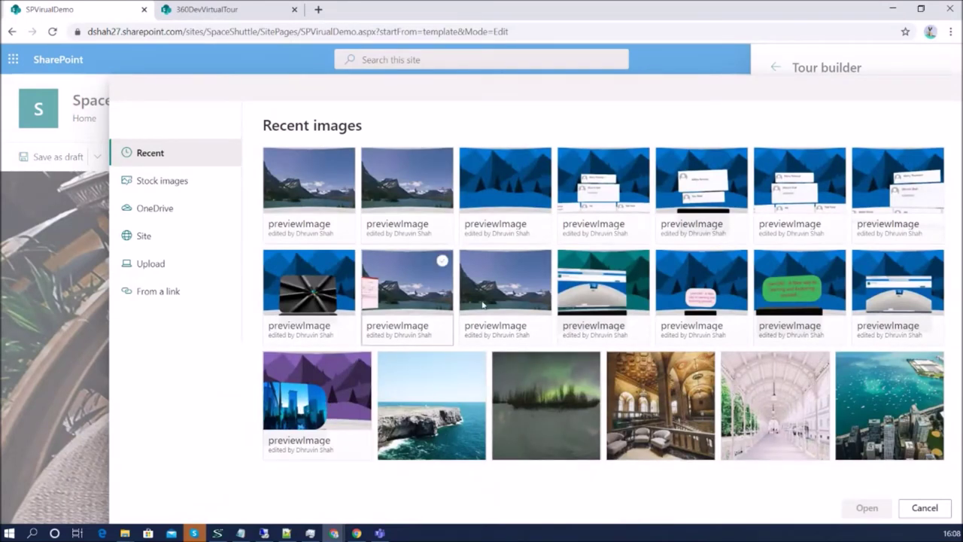
# Step: Use the recent image 4.jpg, the white arched walkway, for the image annotation on the chair
pyautogui.click(180, 184)
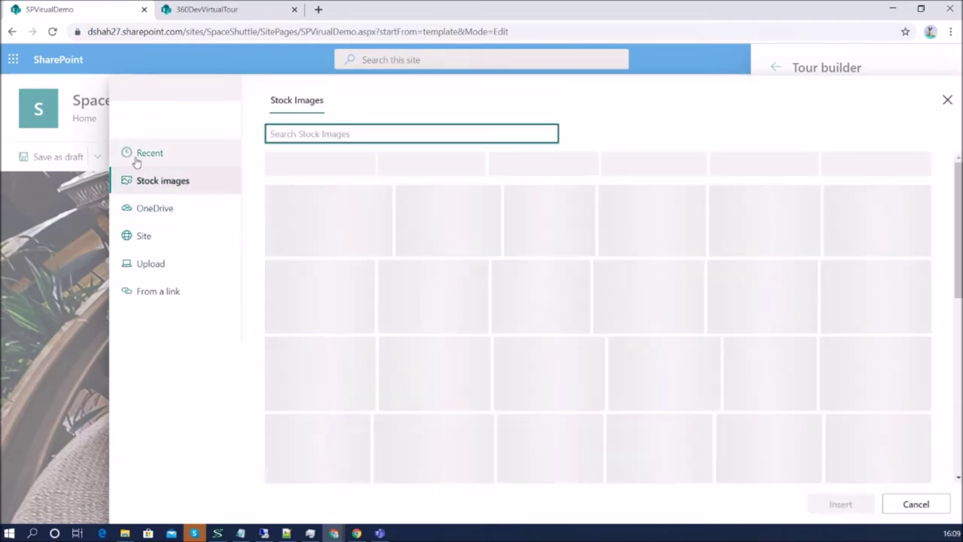
pyautogui.click(137, 158)
pyautogui.click(764, 413)
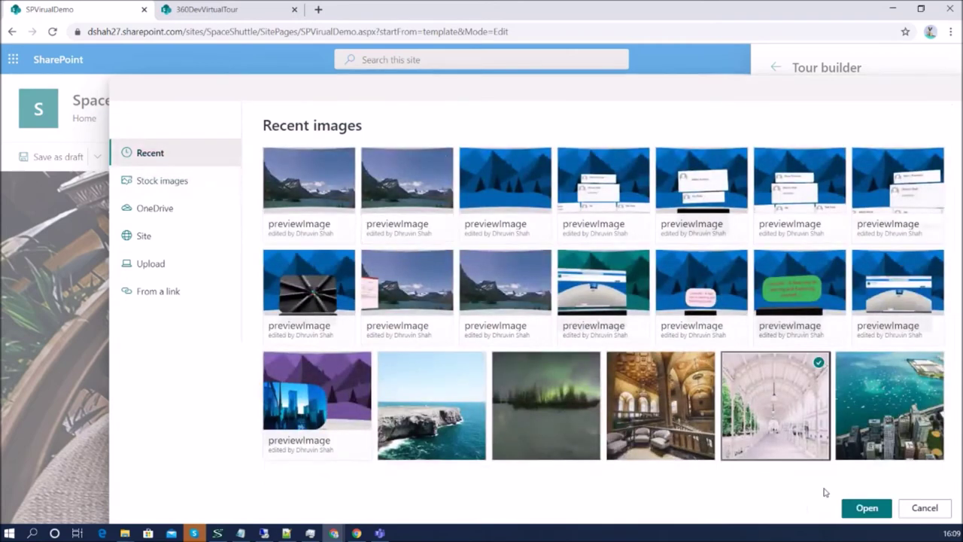
pyautogui.click(862, 508)
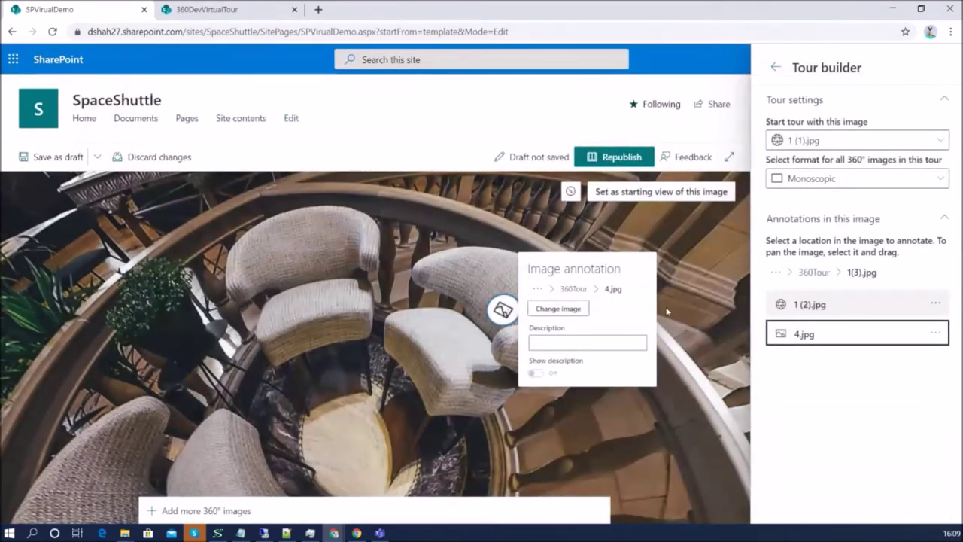
# Step: Give the 4.jpg annotation the shown description "Vie History of chape" and republish the space
pyautogui.click(598, 343)
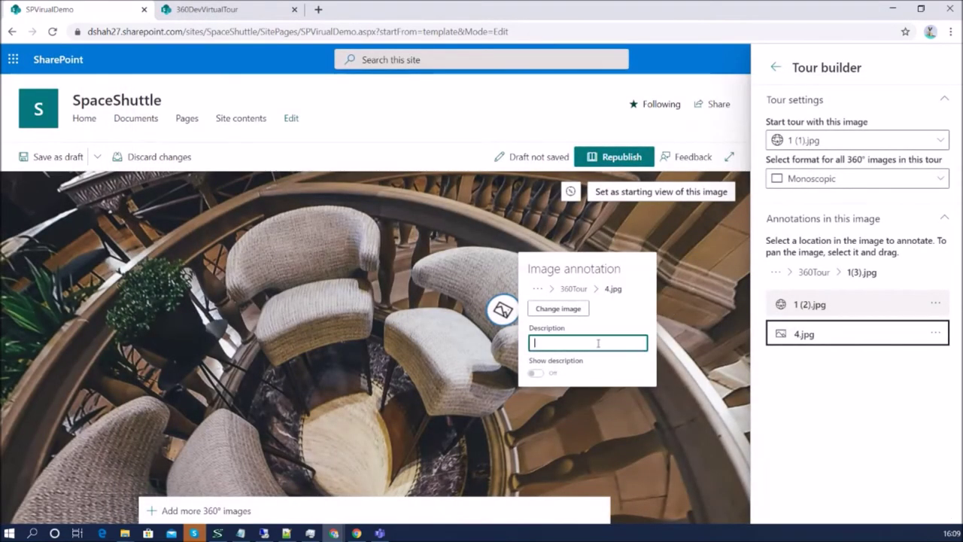
pyautogui.write('V')
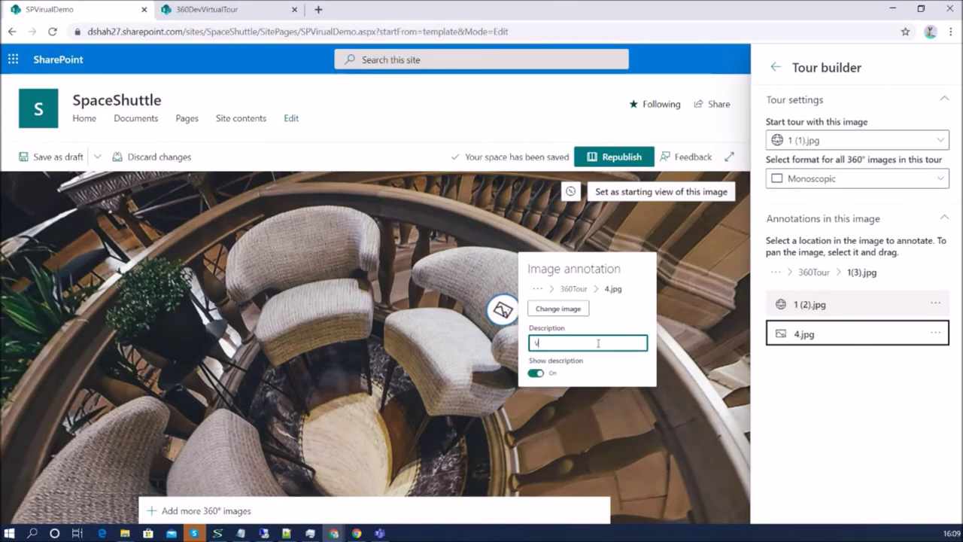
pyautogui.write('ie H')
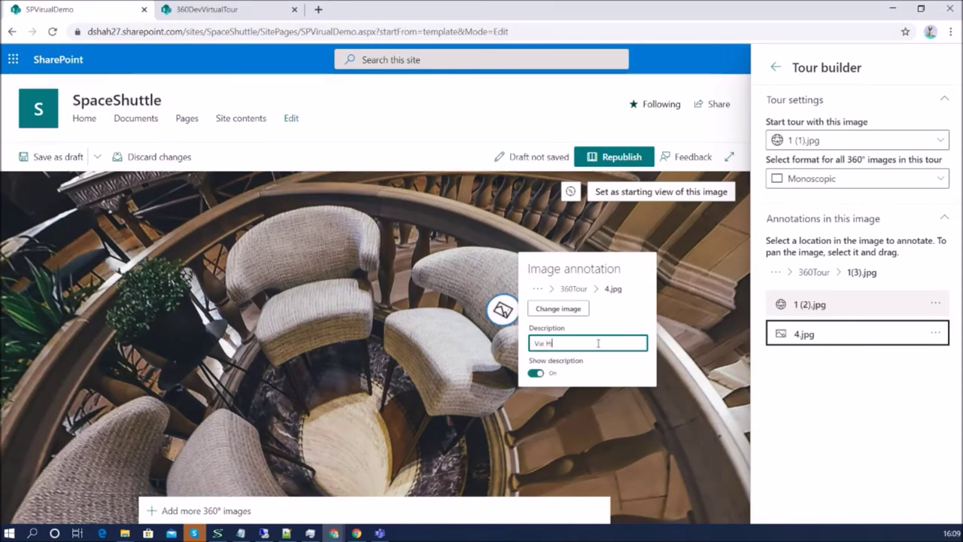
pyautogui.write('istory of chape')
pyautogui.click(688, 321)
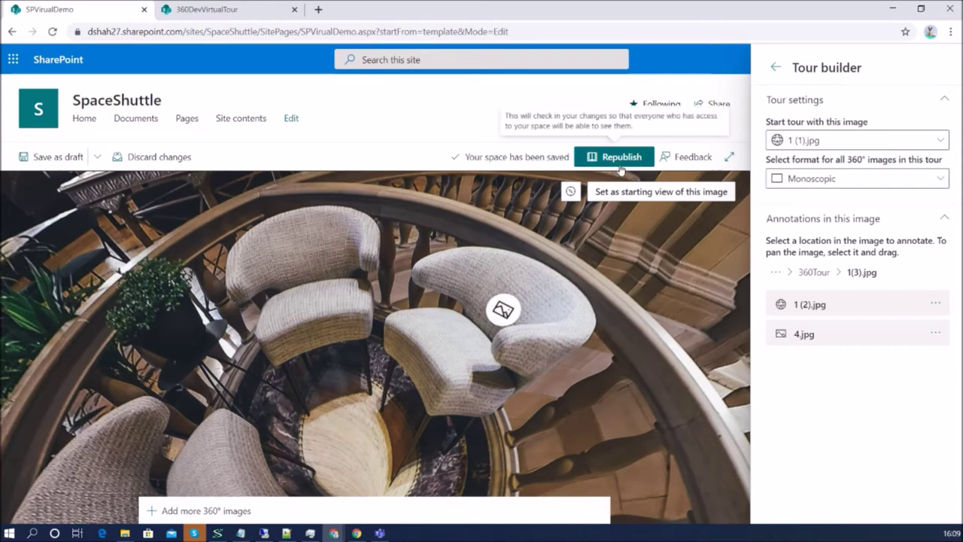
pyautogui.click(621, 158)
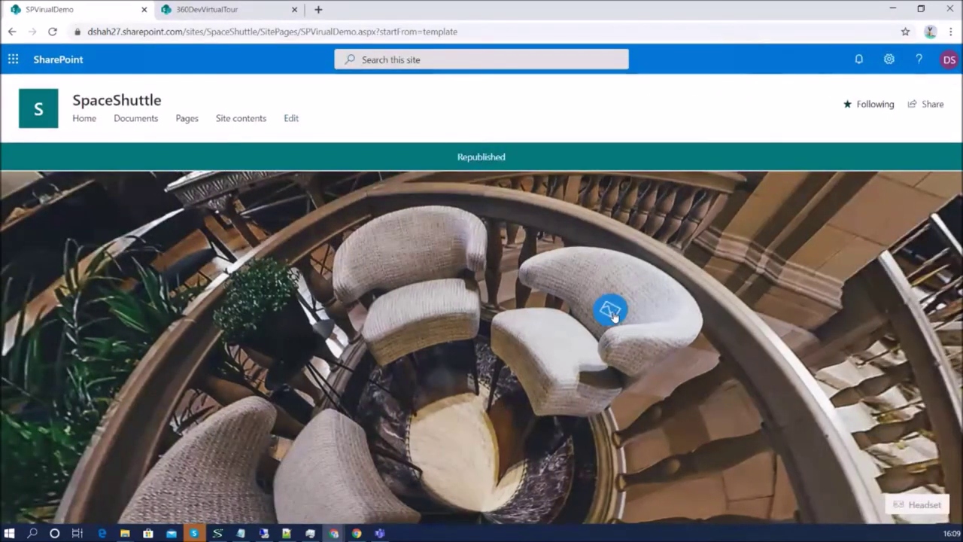
# Step: View the picture annotation on the chair in the published tour, close it and look around the seating area
pyautogui.click(611, 312)
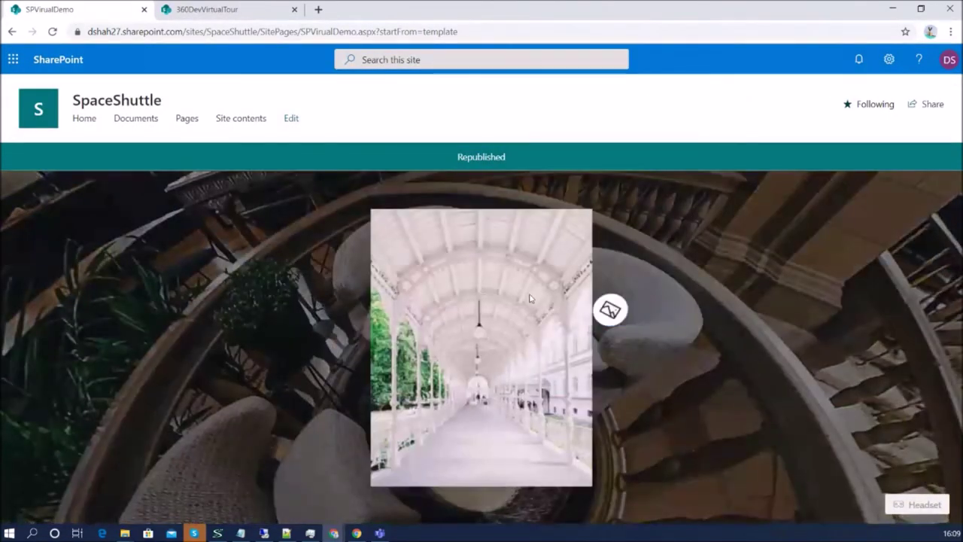
pyautogui.click(711, 277)
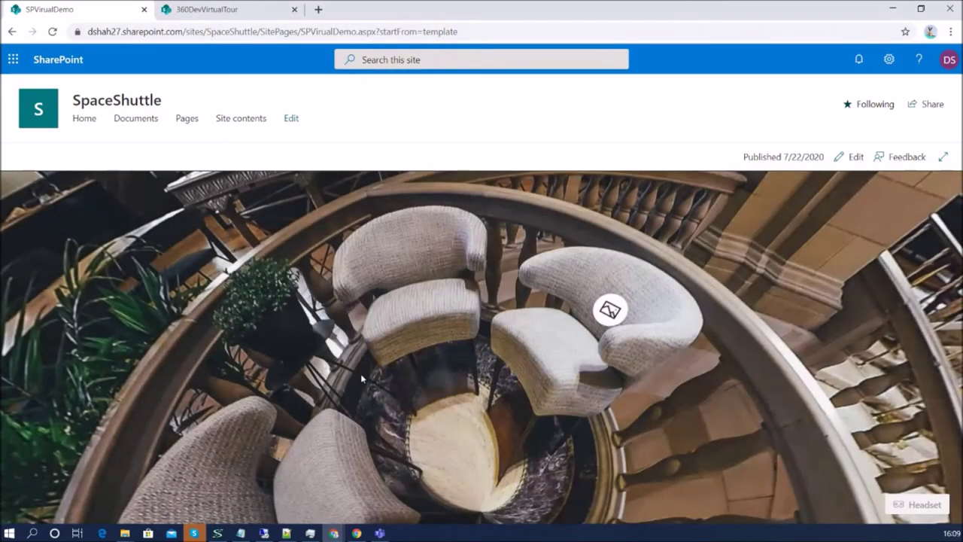
pyautogui.moveTo(370, 383); pyautogui.dragTo(415, 281)
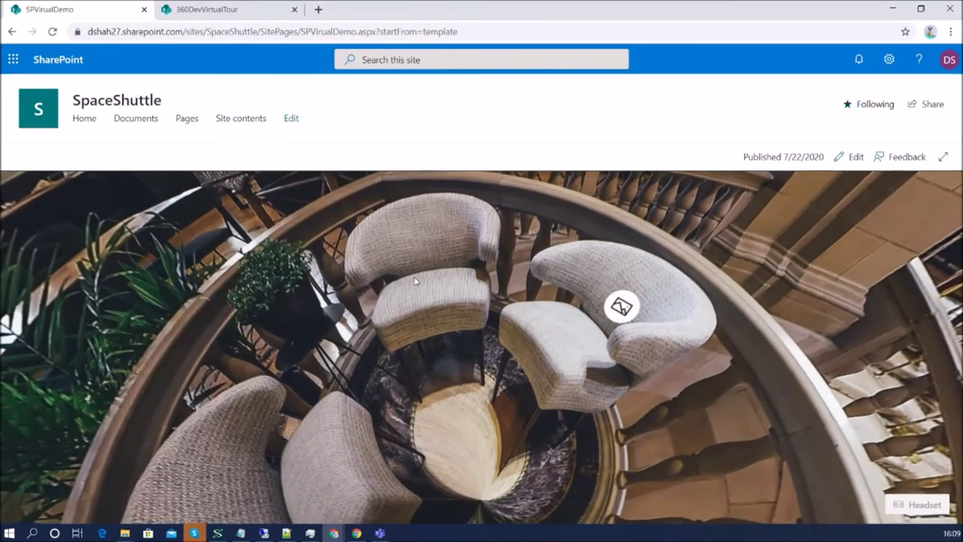
# Step: Reopen the space for editing and place a file annotation on the potted plant beside the chairs in 1(3).jpg
pyautogui.click(852, 157)
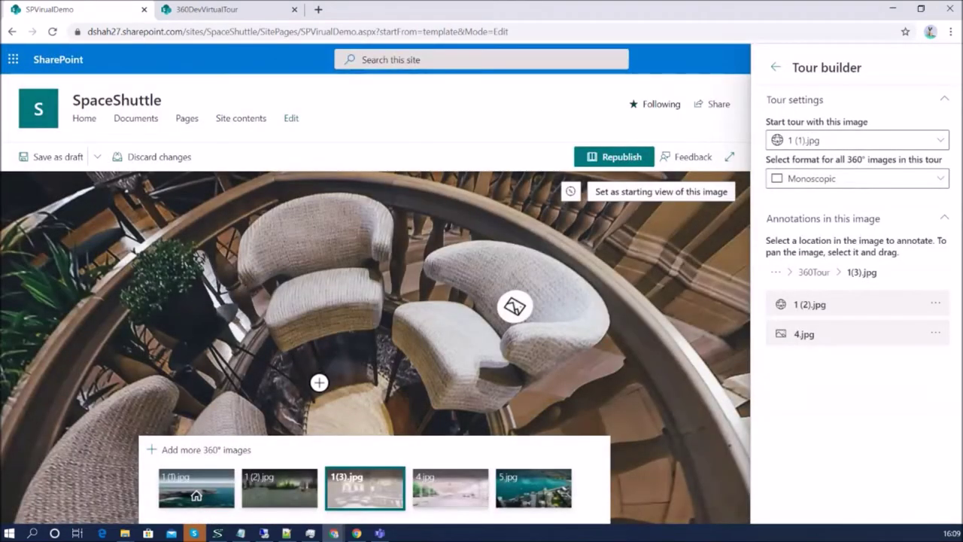
pyautogui.click(181, 317)
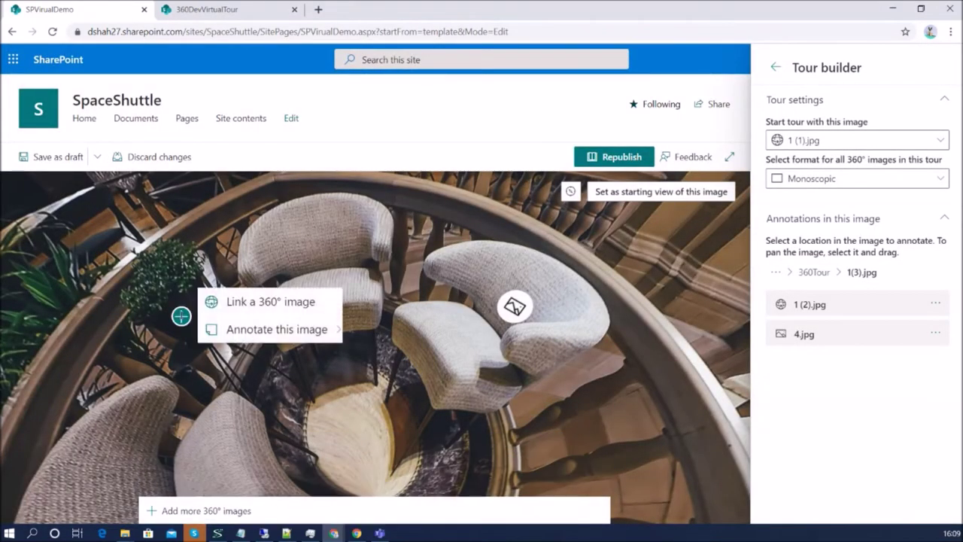
pyautogui.moveTo(290, 335)
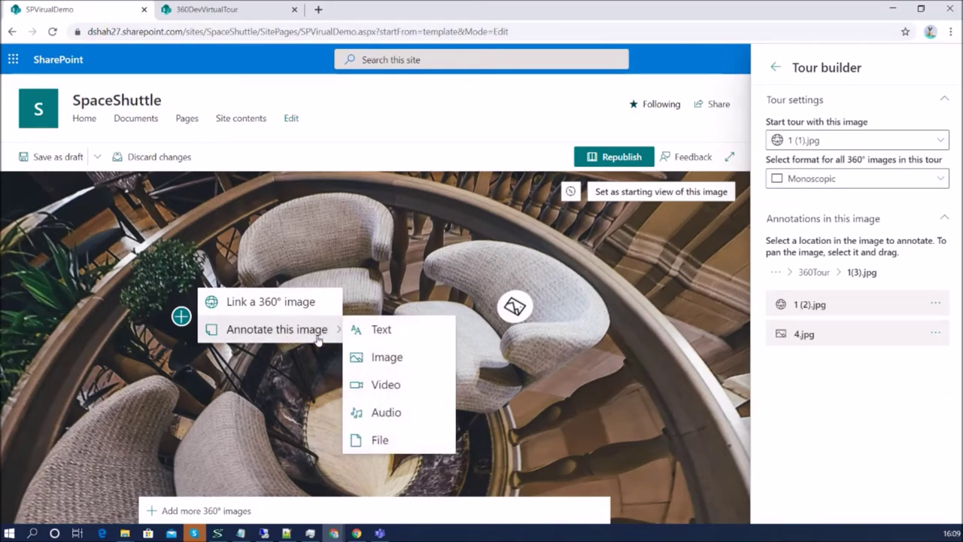
pyautogui.click(380, 440)
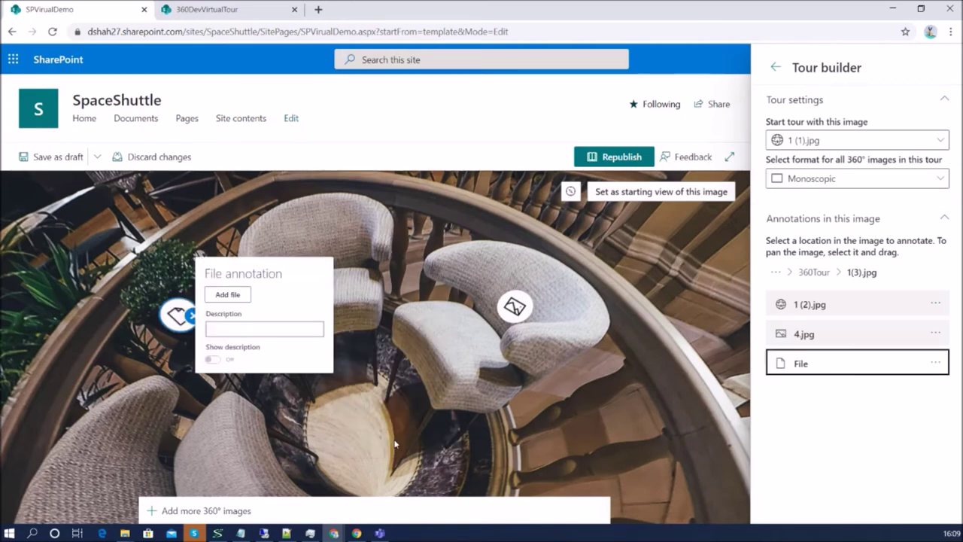
# Step: Attach FDACyberReceipt09-07-2020.pdf from the site's Documents library to the file annotation
pyautogui.click(227, 295)
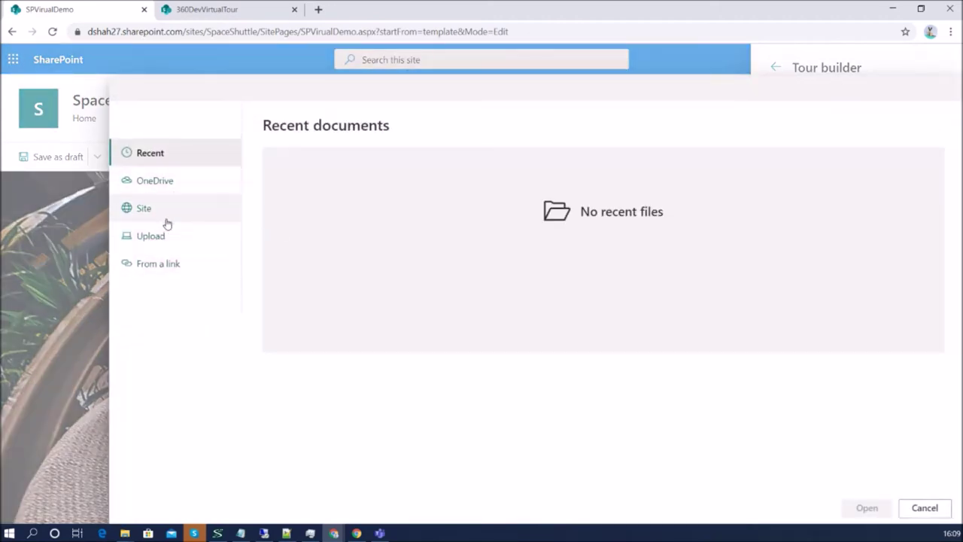
pyautogui.click(171, 215)
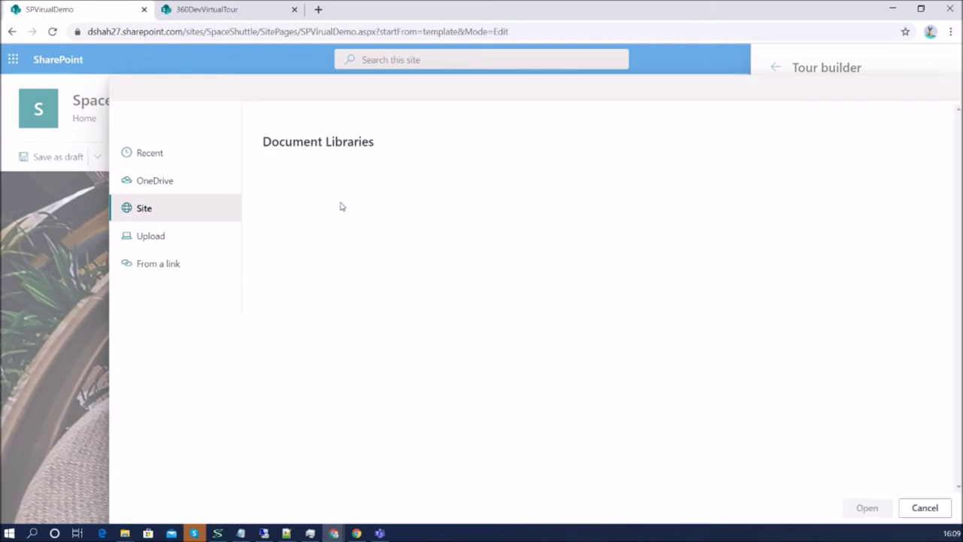
pyautogui.click(340, 222)
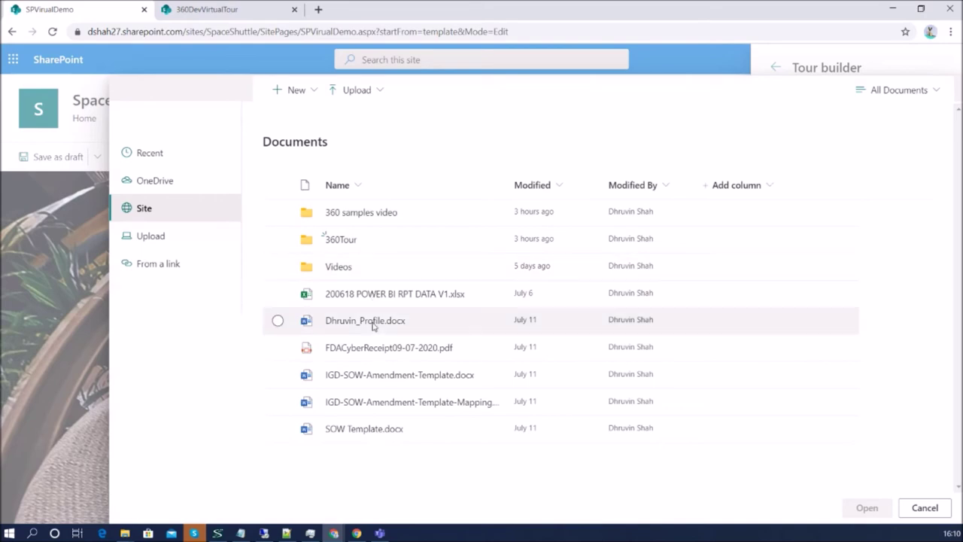
pyautogui.click(368, 346)
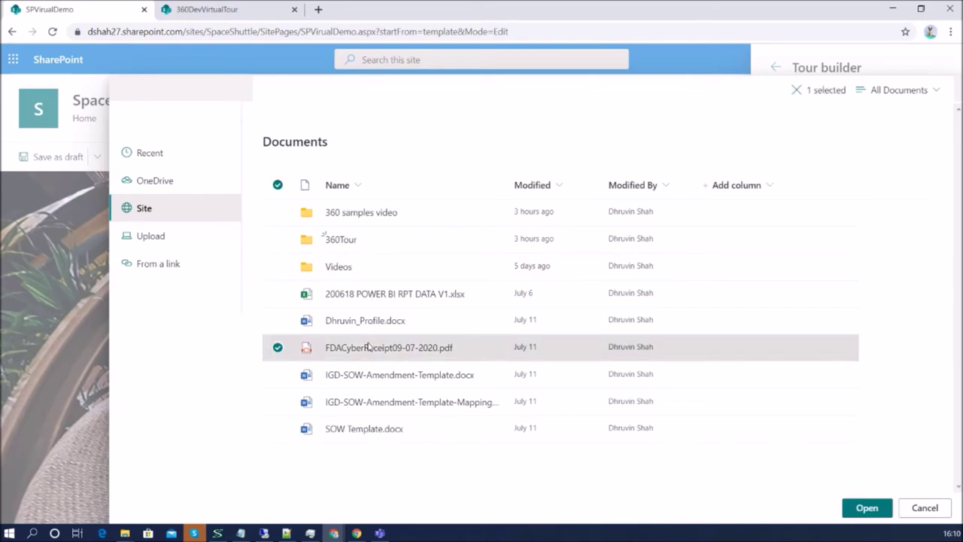
pyautogui.click(844, 507)
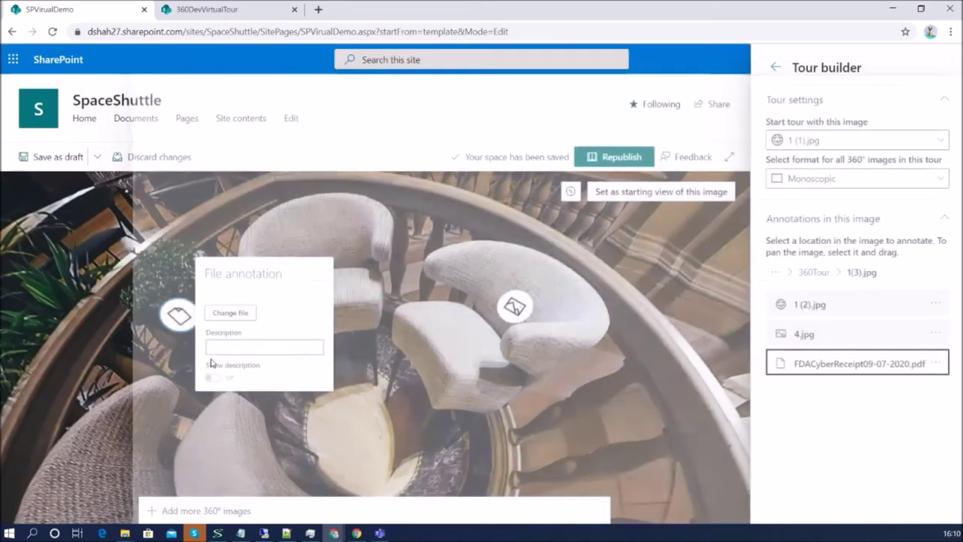
# Step: Give the plant's file annotation the shown description "Tree Description" and close its settings
pyautogui.click(231, 348)
pyautogui.write('Tree')
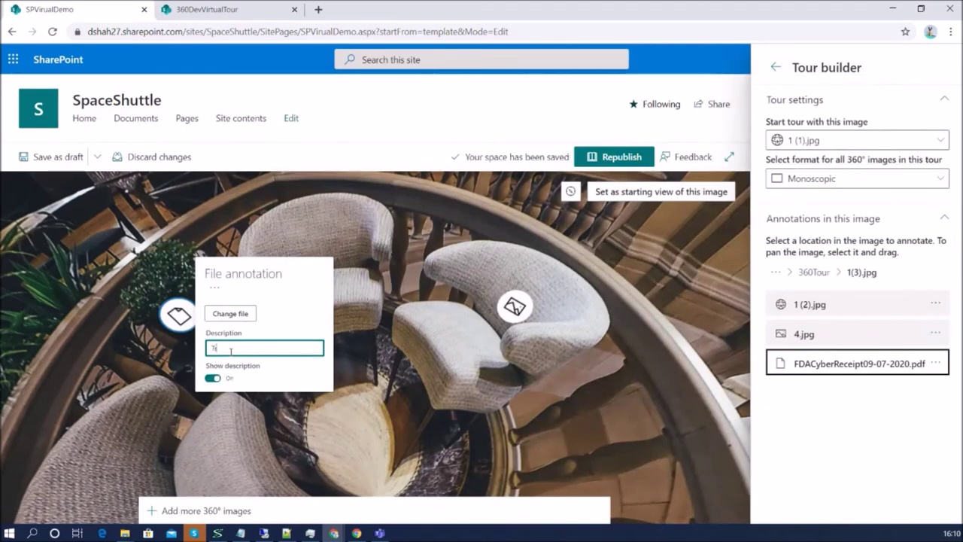
pyautogui.write('scription')
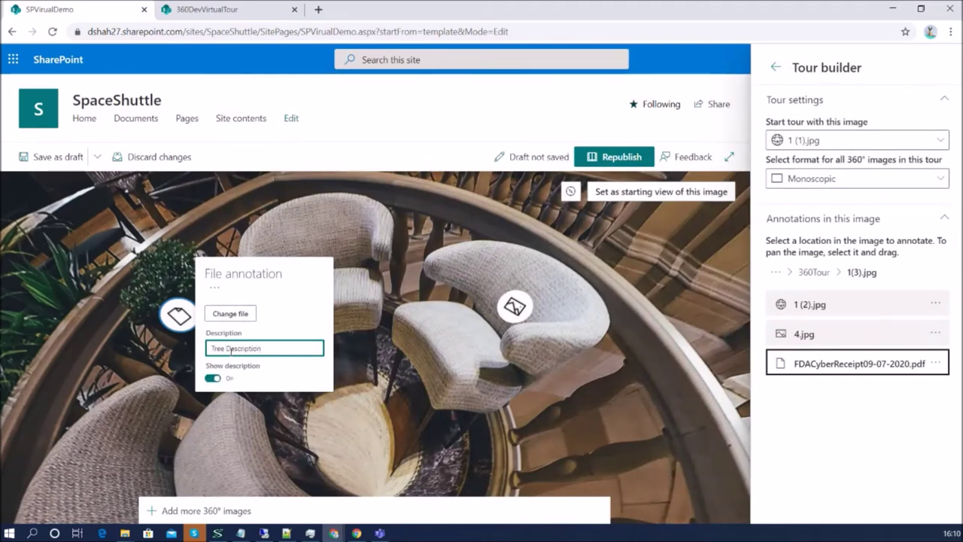
pyautogui.click(359, 329)
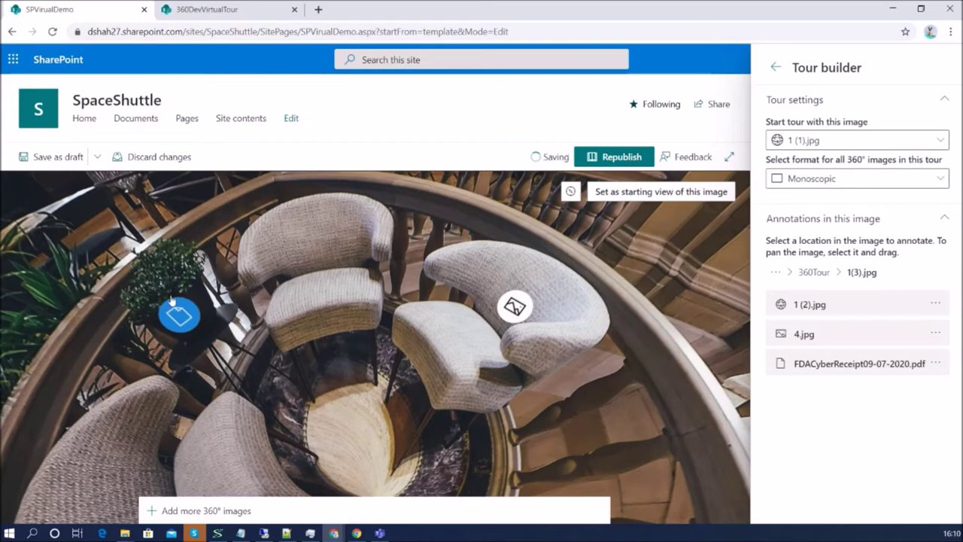
# Step: Add a text annotation reading "This is the chair of AD1600" to the backrest of the leftmost chair
pyautogui.moveTo(172, 294); pyautogui.dragTo(468, 398)
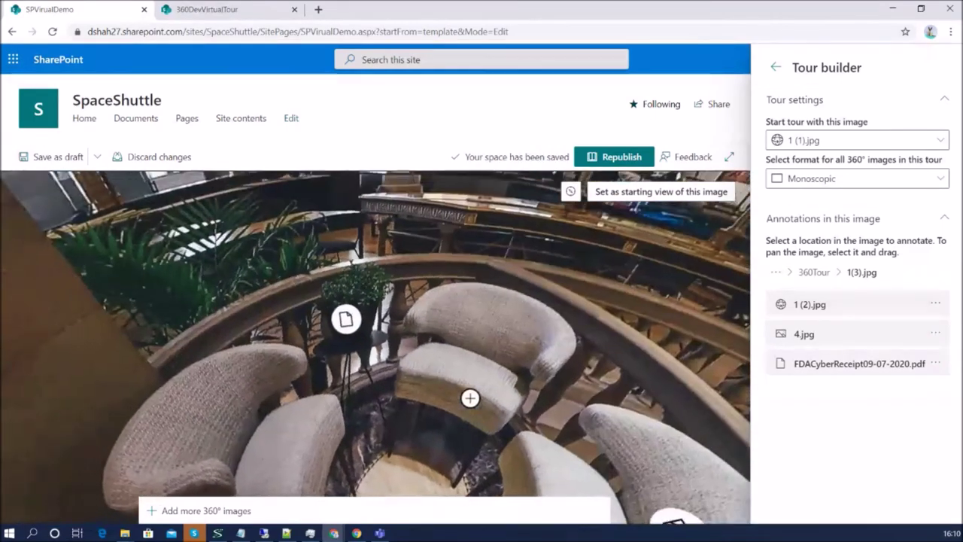
pyautogui.click(213, 433)
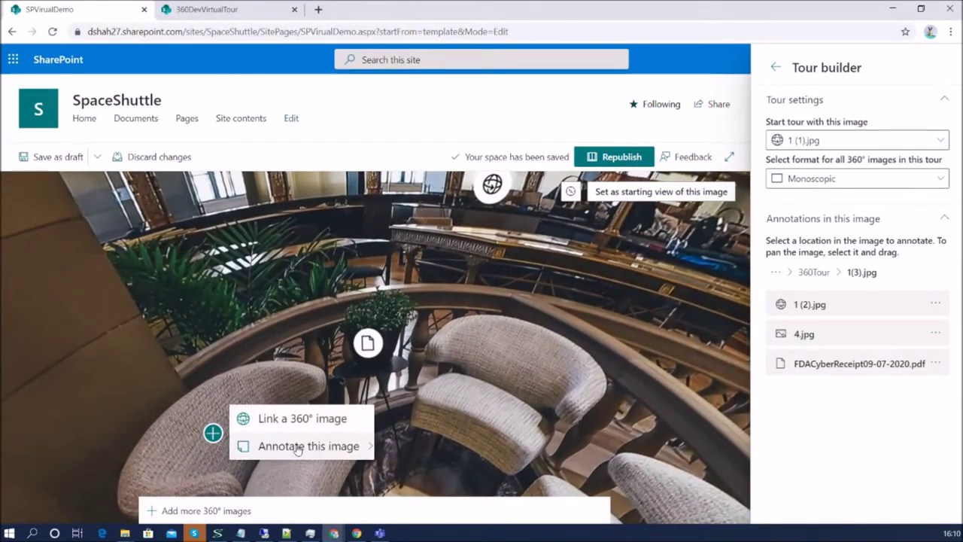
pyautogui.moveTo(344, 460)
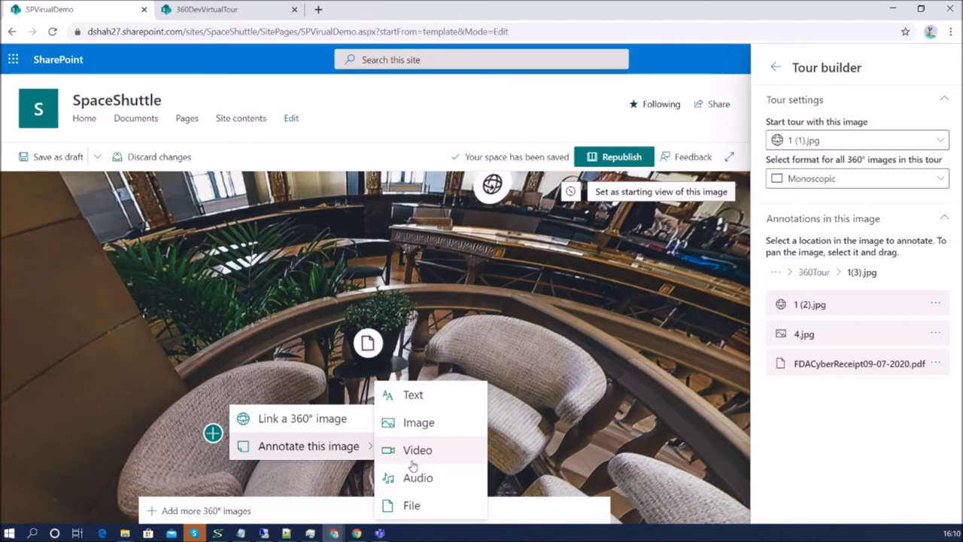
pyautogui.click(419, 398)
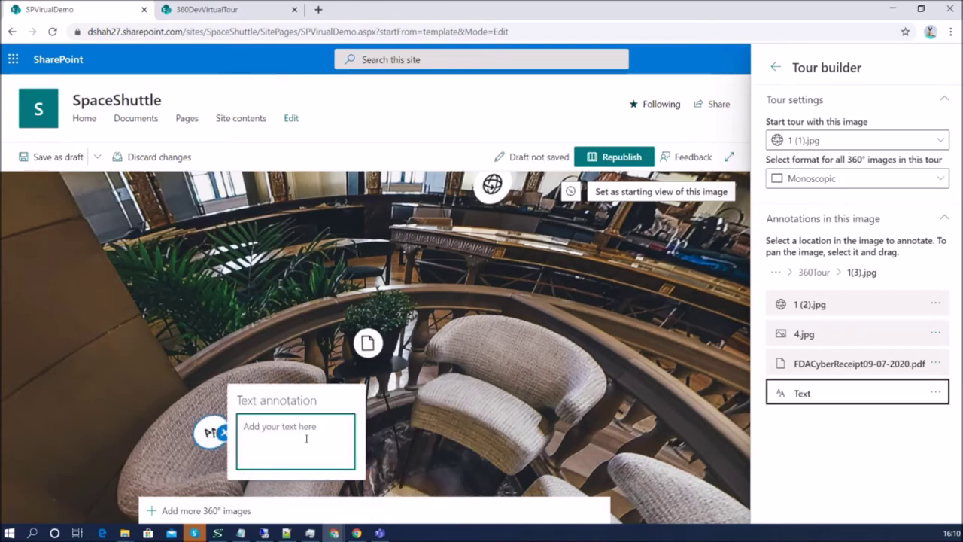
pyautogui.write('This is')
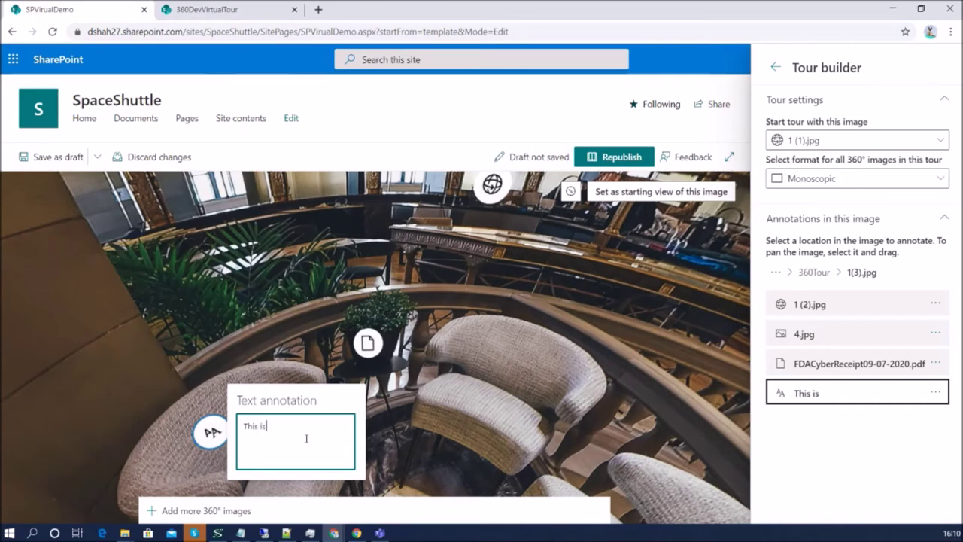
pyautogui.write(' the chair of AD1600')
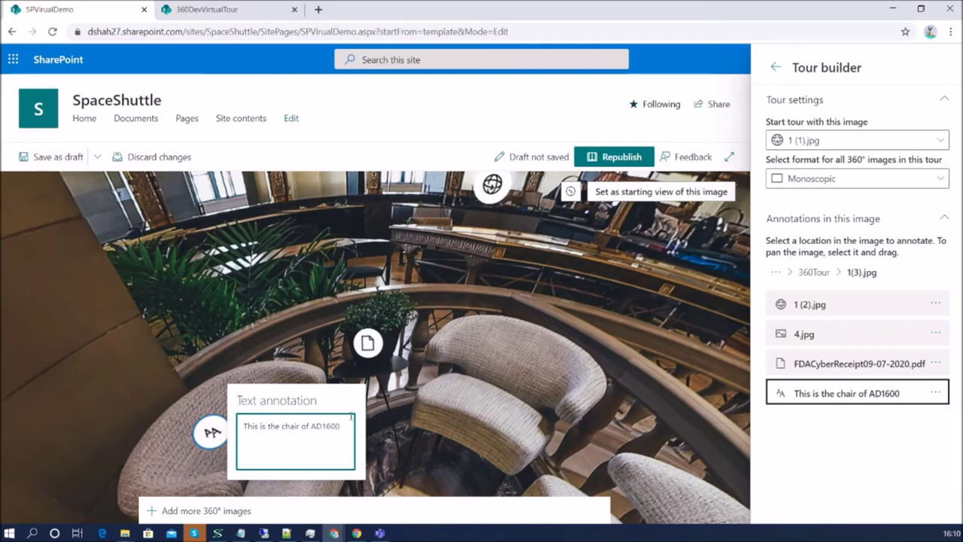
pyautogui.click(410, 401)
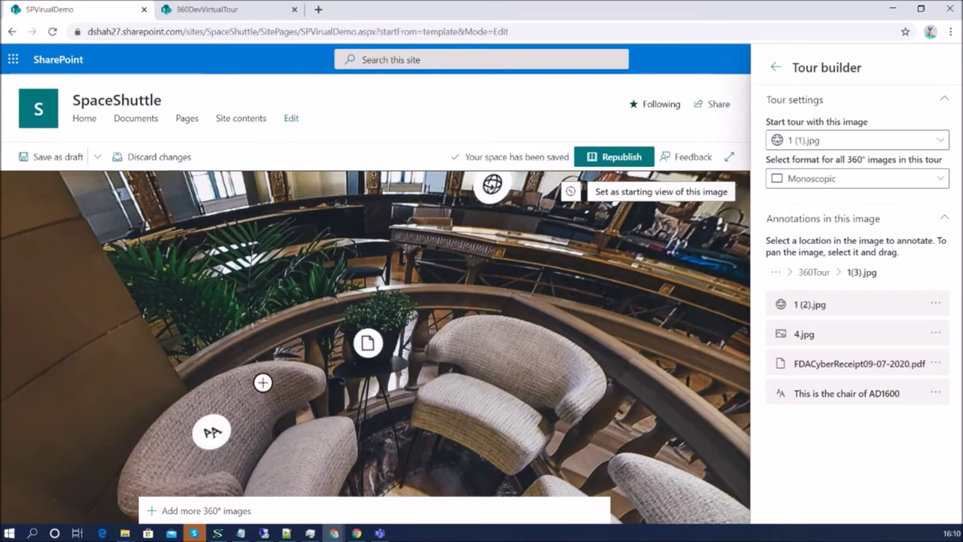
# Step: Republish the space with the new file and text annotations in 1(3).jpg
pyautogui.click(234, 245)
pyautogui.moveTo(320, 262)
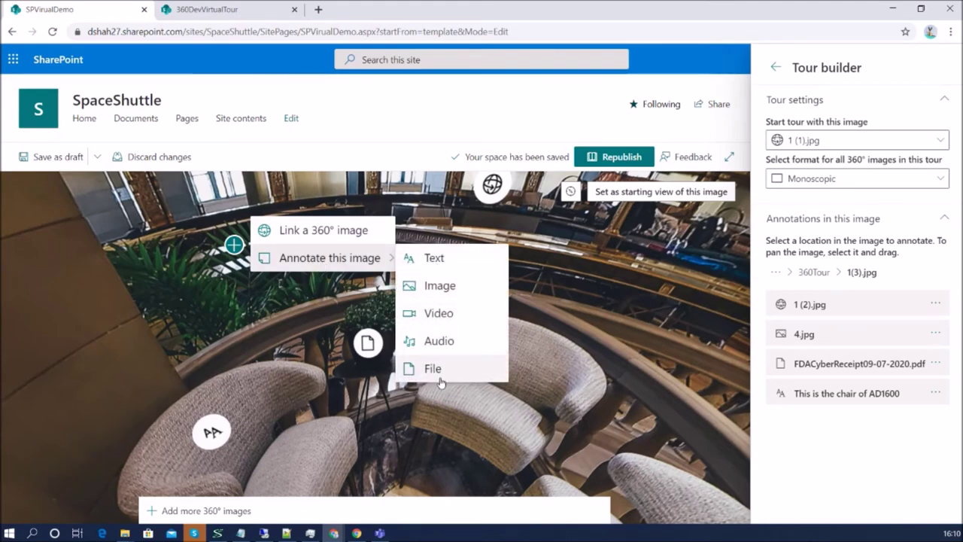
pyautogui.click(613, 156)
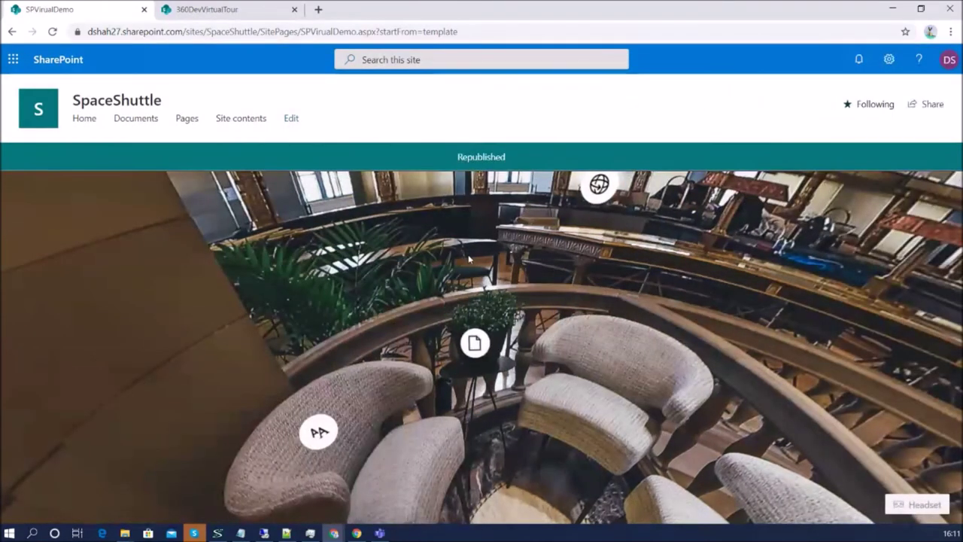
# Step: Exit the published 360° tour and look back up at the globe on the pedestal
pyautogui.click(474, 344)
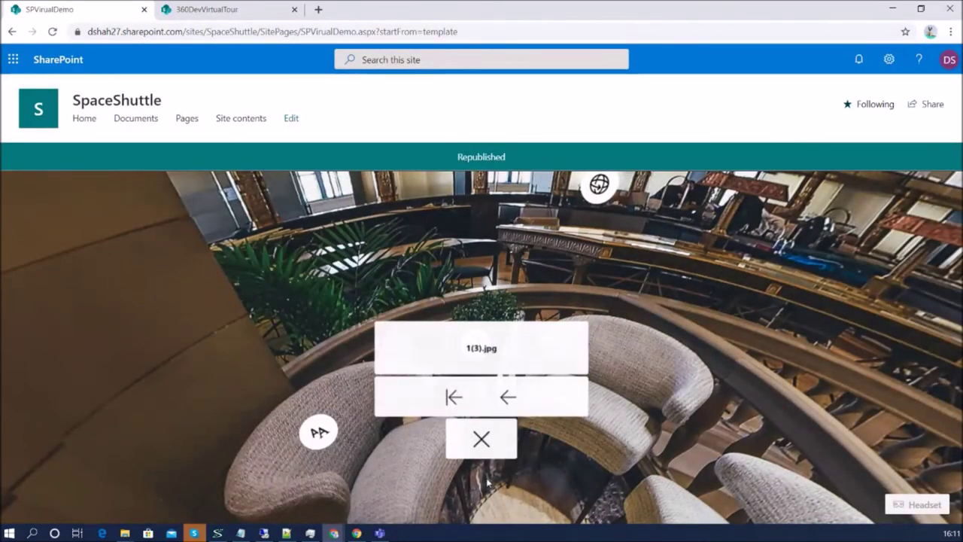
pyautogui.click(483, 442)
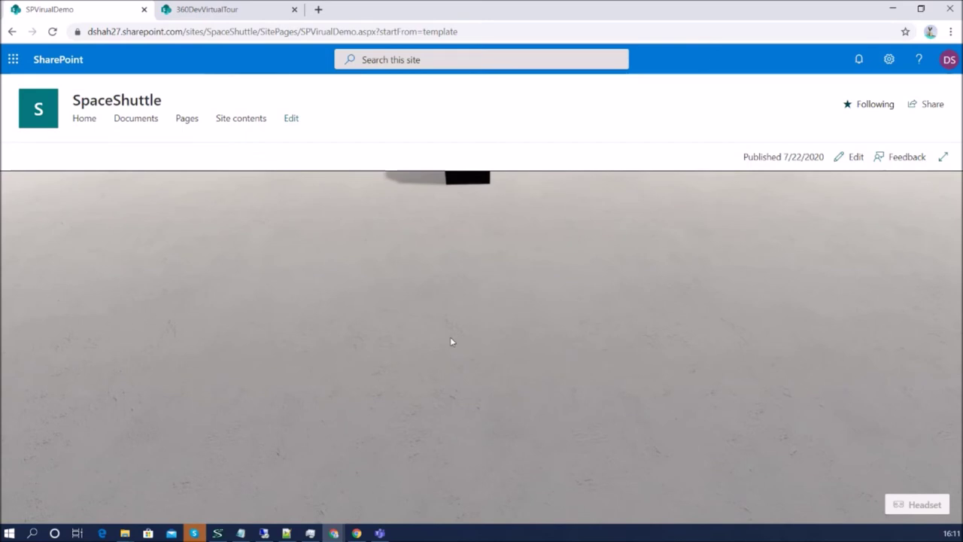
pyautogui.moveTo(471, 294); pyautogui.dragTo(469, 413)
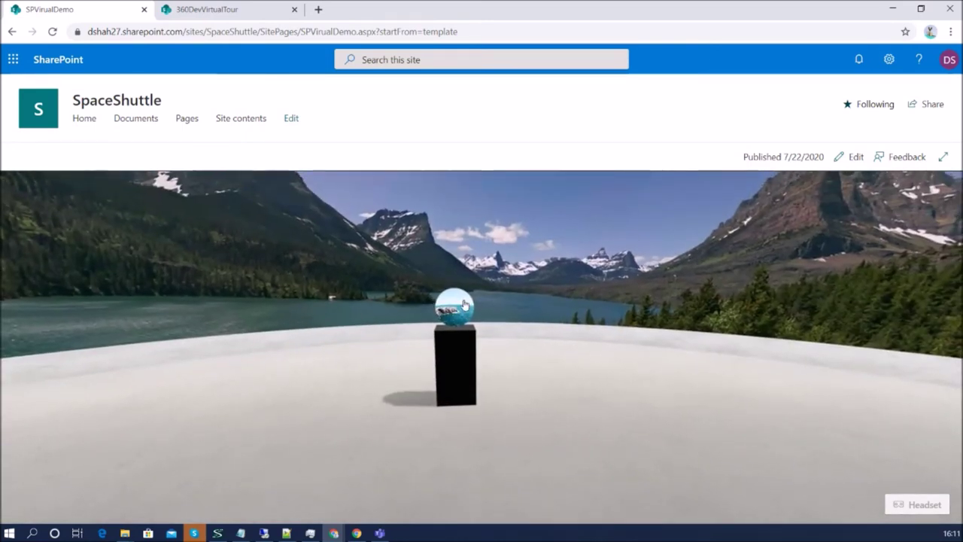
# Step: Start the tour from the globe on the pedestal and follow the linked scenes to 1(3).jpg
pyautogui.click(465, 304)
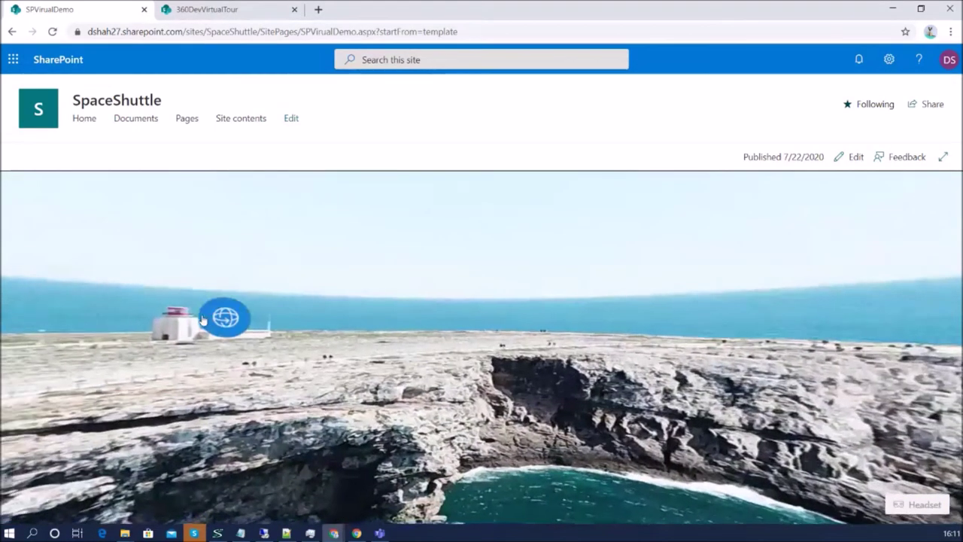
pyautogui.click(235, 319)
pyautogui.click(235, 319)
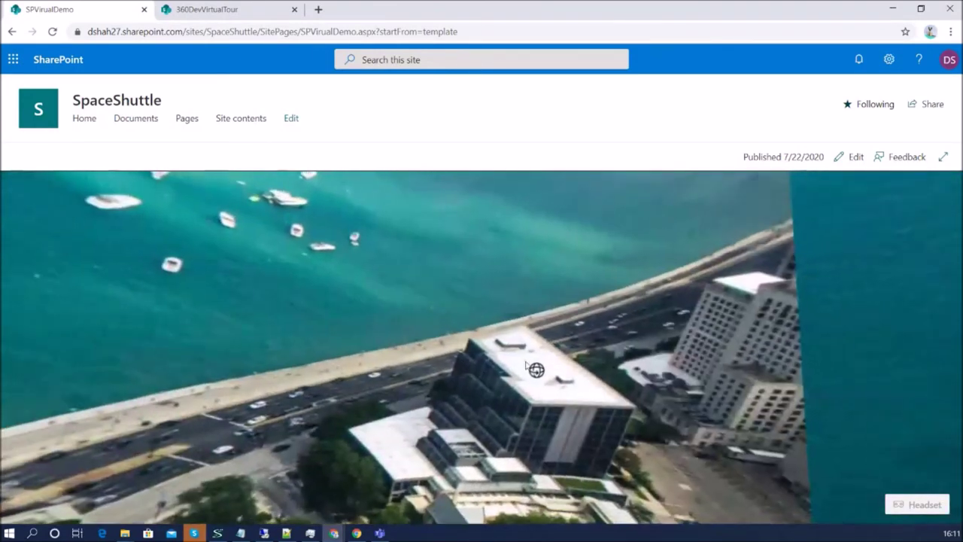
pyautogui.click(527, 367)
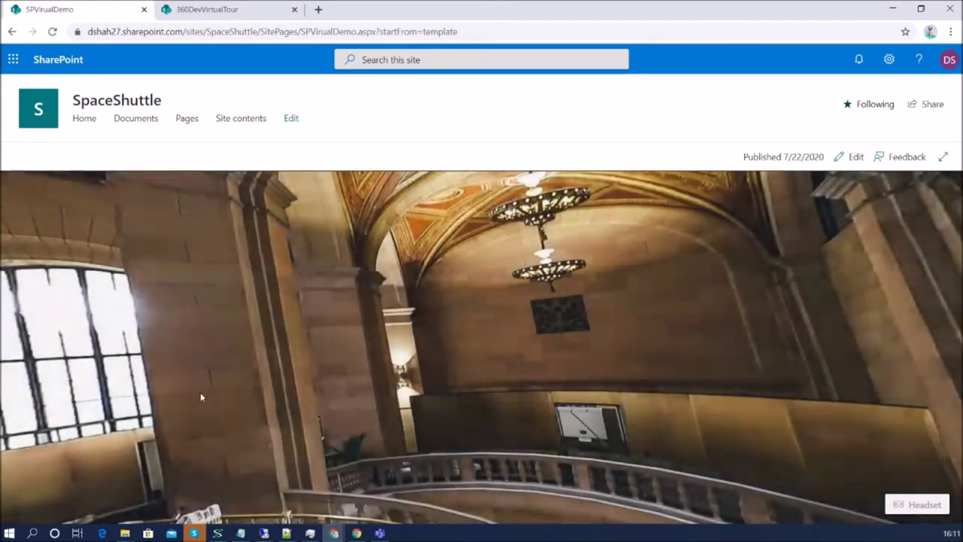
# Step: View the PDF file annotation on the potted plant in the published tour and close it
pyautogui.moveTo(201, 392); pyautogui.dragTo(784, 192)
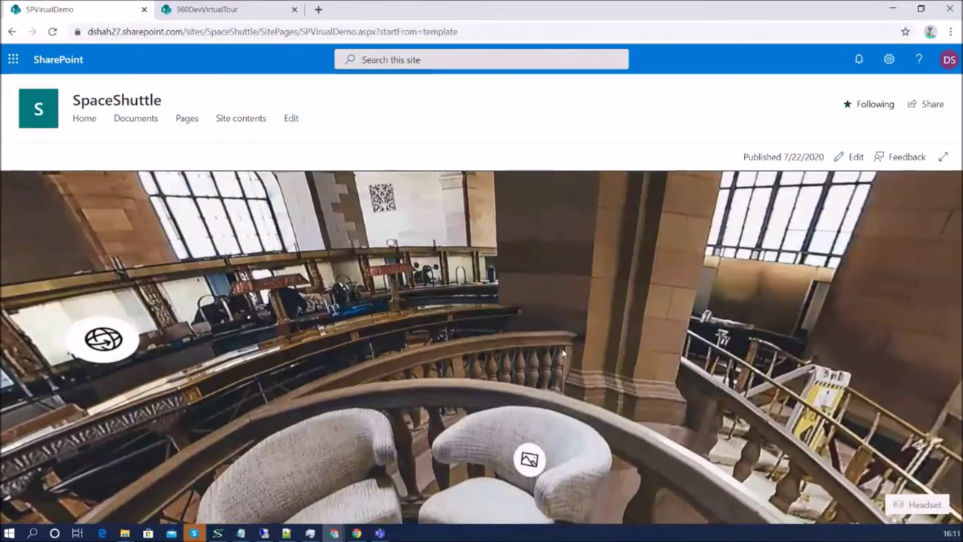
pyautogui.moveTo(563, 354); pyautogui.dragTo(594, 301)
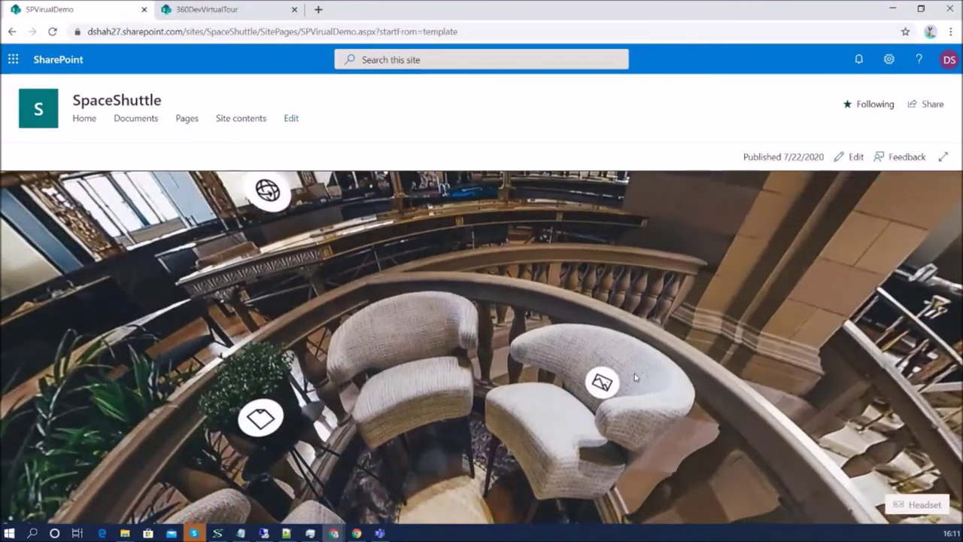
pyautogui.click(261, 417)
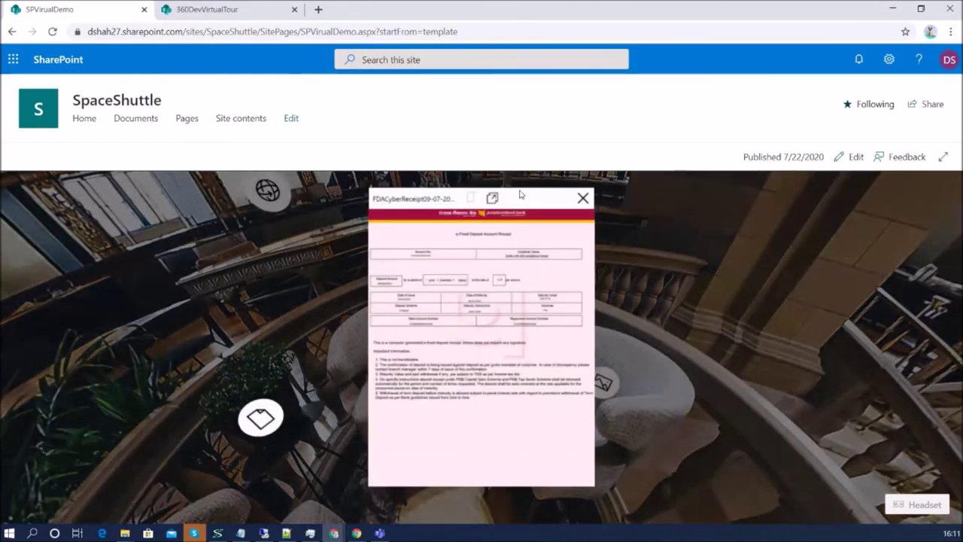
pyautogui.click(581, 198)
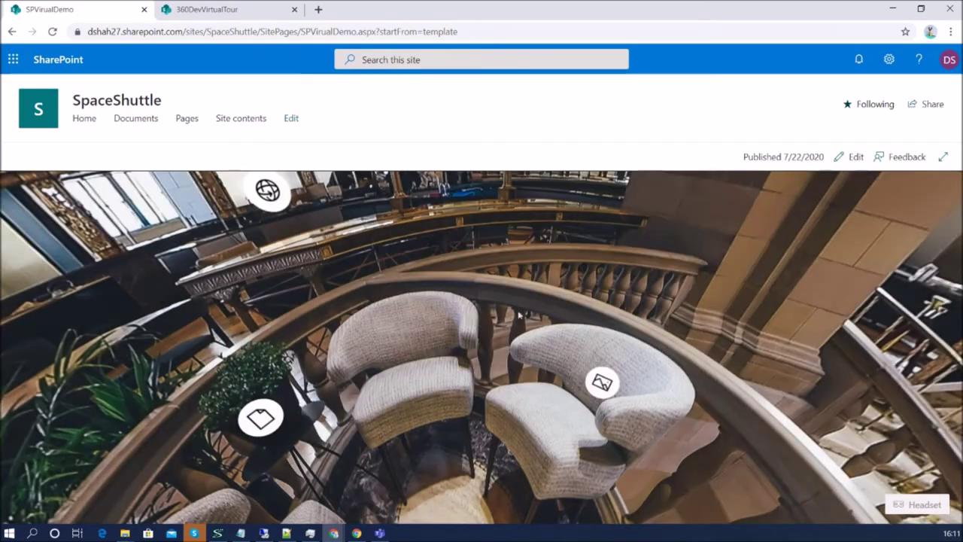
# Step: Follow the link to 1 (2).jpg, return through 1(3).jpg to the start of the tour, and exit it
pyautogui.click(275, 214)
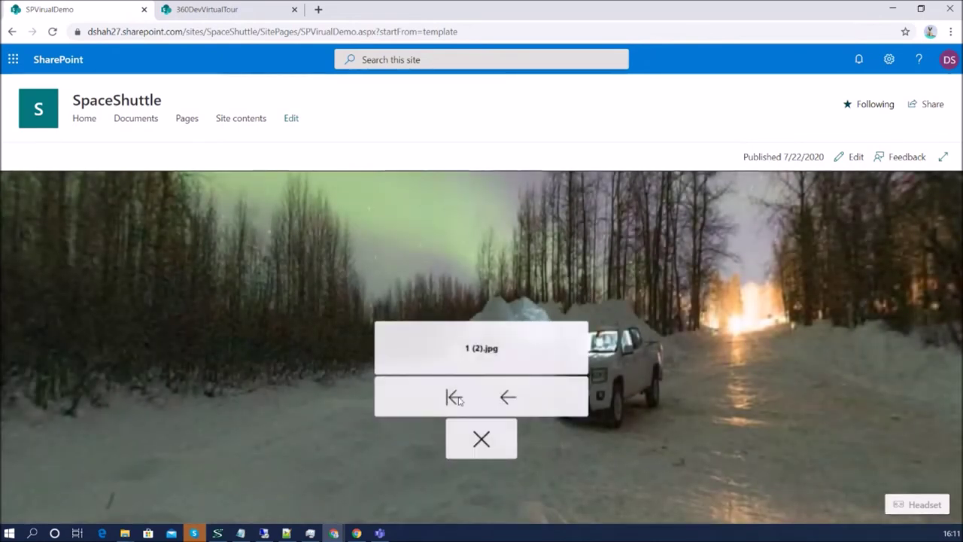
pyautogui.click(515, 399)
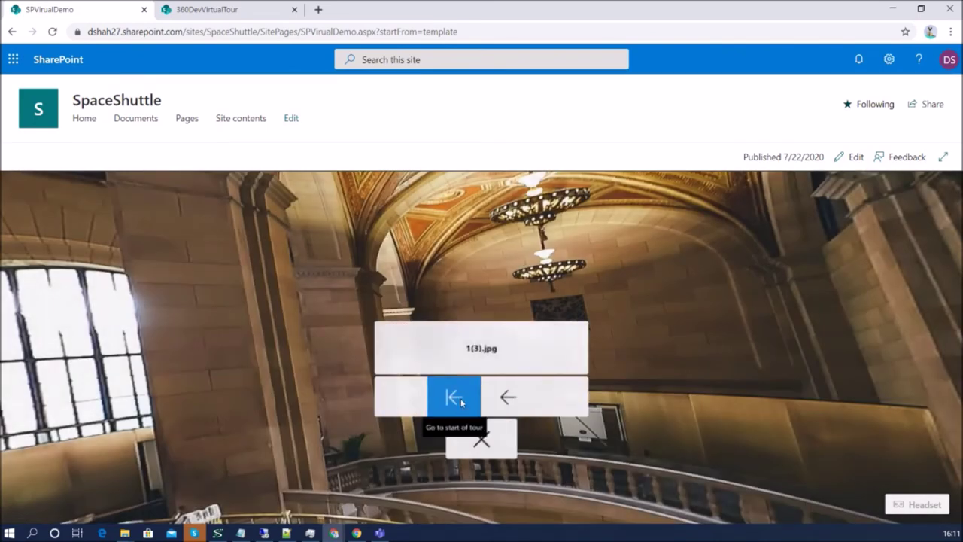
pyautogui.click(461, 403)
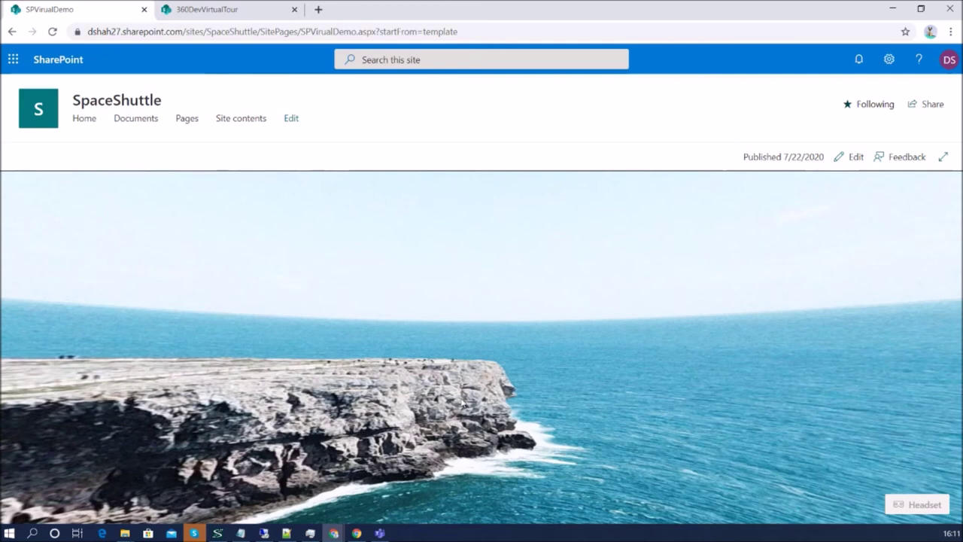
pyautogui.click(464, 403)
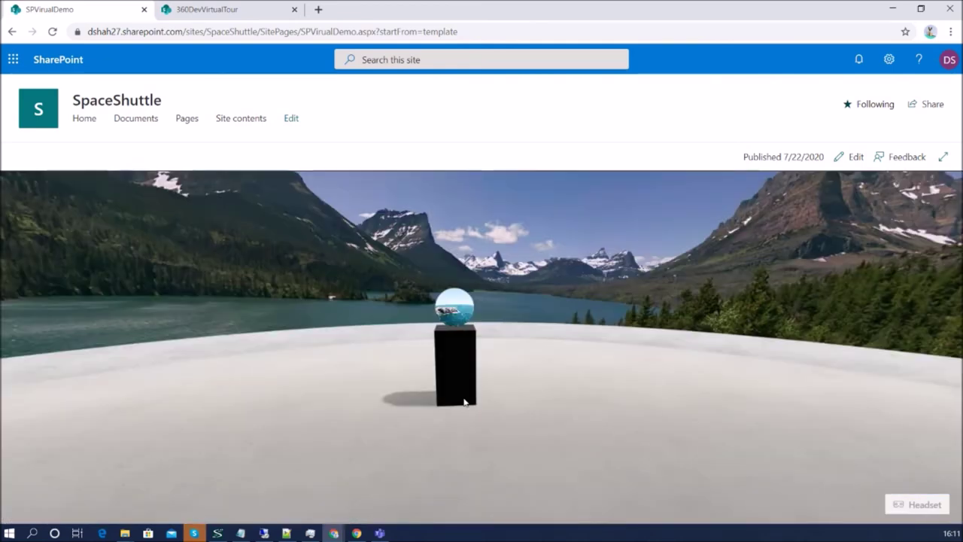
# Step: Put the space in edit mode, open the 360° tour globe's properties and turn off its podium
pyautogui.click(849, 157)
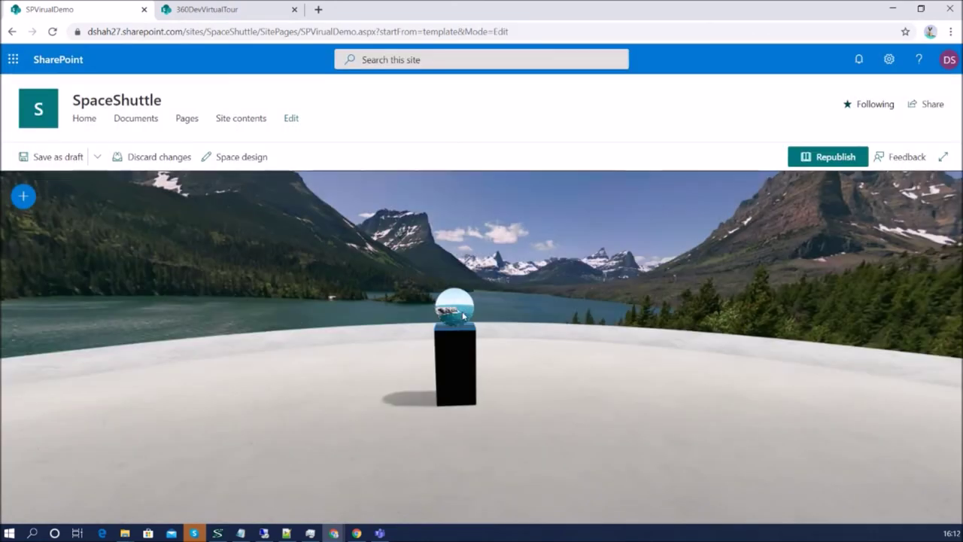
pyautogui.click(463, 316)
pyautogui.click(445, 335)
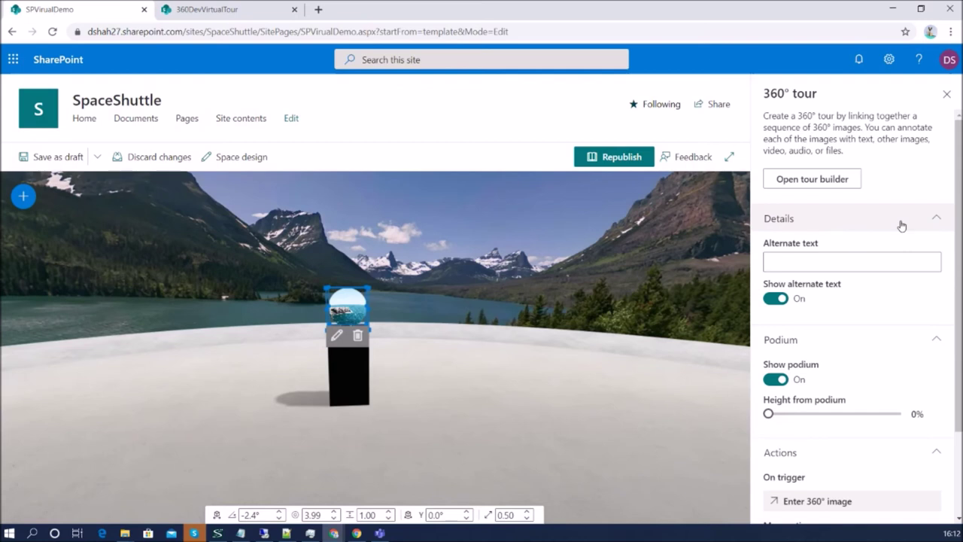
pyautogui.click(843, 224)
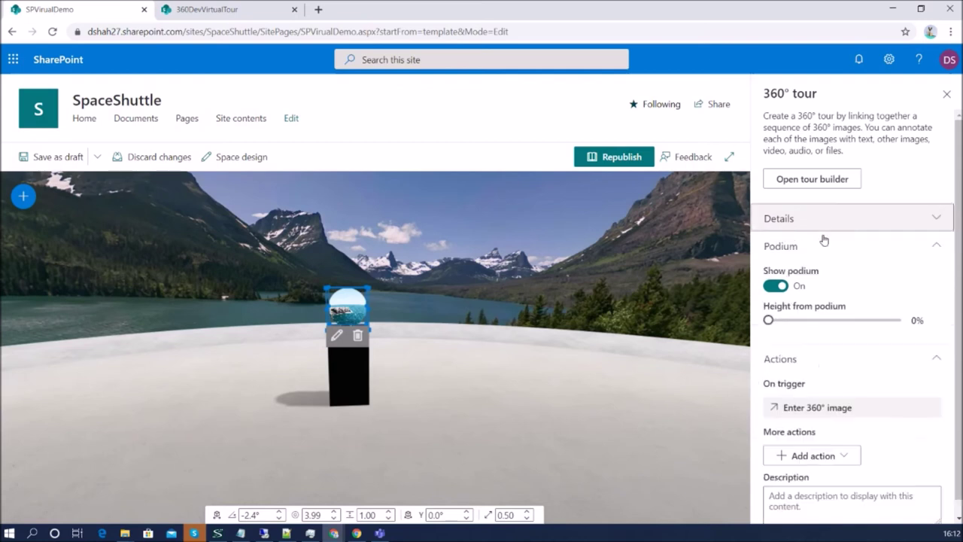
pyautogui.click(776, 286)
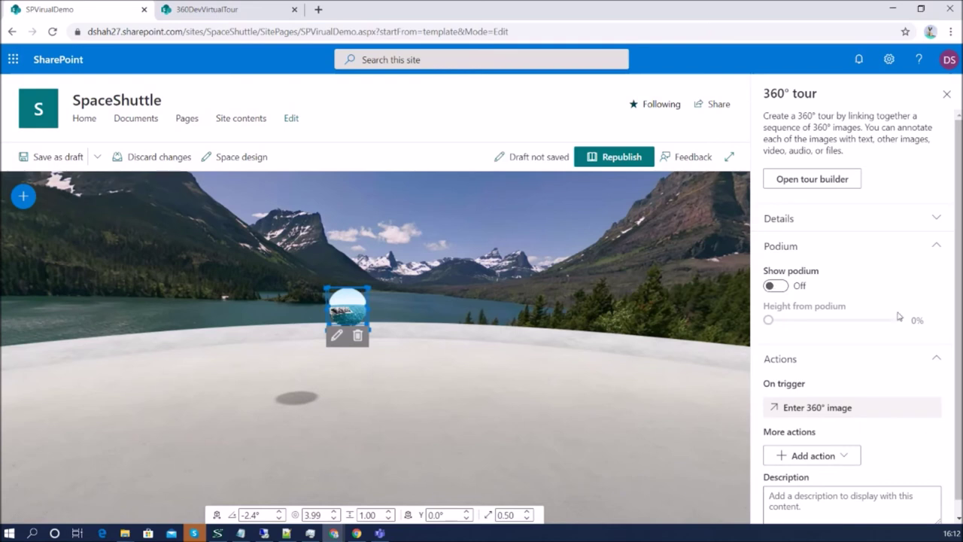
# Step: Review the additional actions offered for the 360° tour and close its properties
pyautogui.scroll(-1, 862, 426)
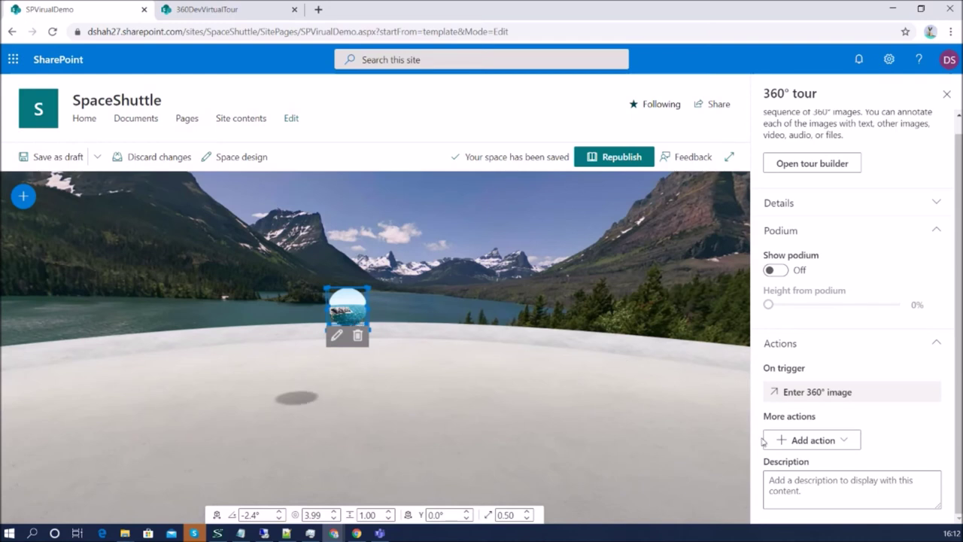
pyautogui.click(848, 442)
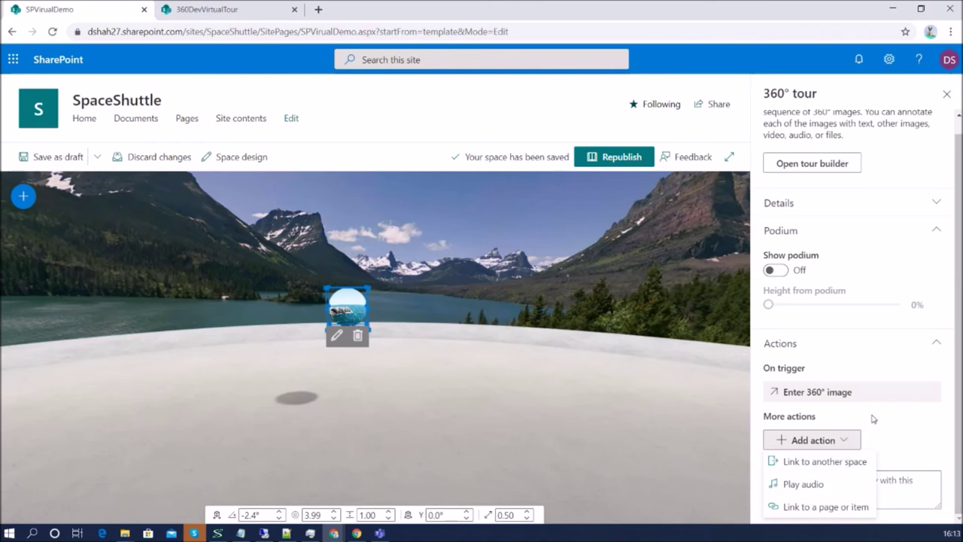
pyautogui.click(884, 355)
pyautogui.click(884, 356)
pyautogui.scroll(-1, 888, 399)
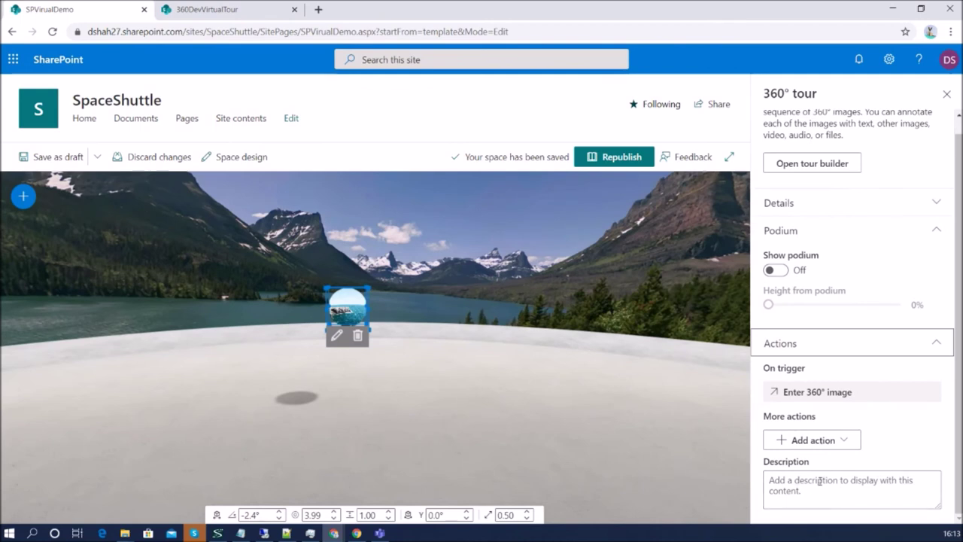
pyautogui.click(947, 93)
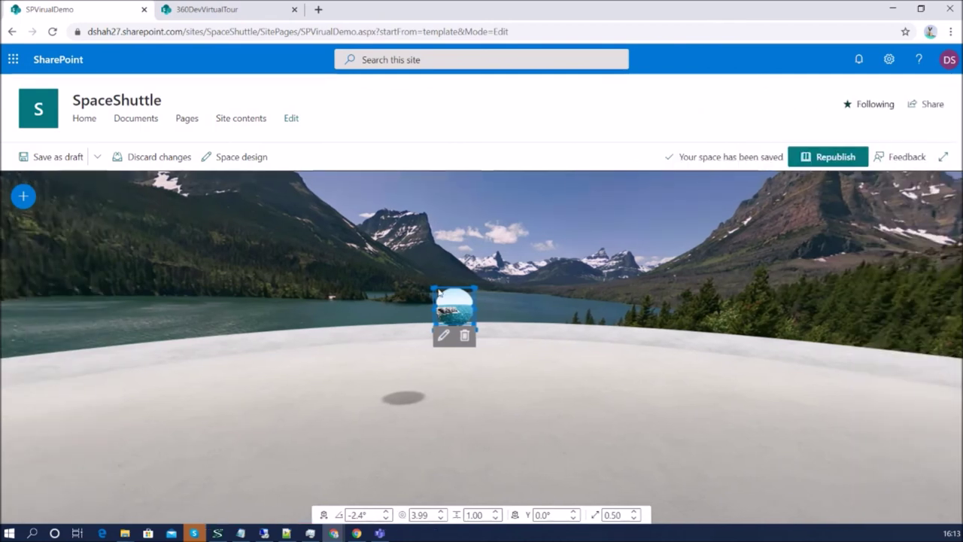
# Step: Enlarge the floating tour globe to a scale of about 1.05 and increase its angle to about 9.3°
pyautogui.moveTo(434, 293); pyautogui.dragTo(258, 278)
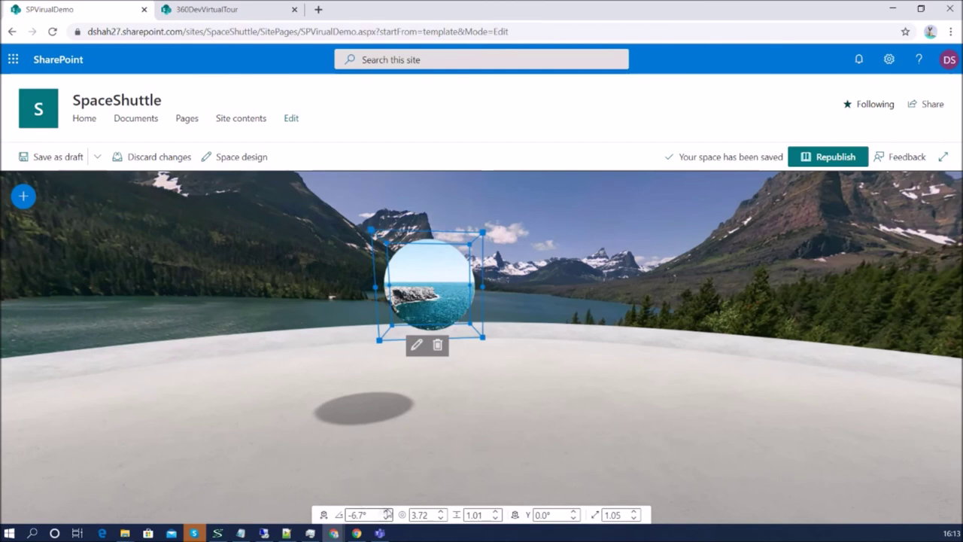
pyautogui.click(386, 512)
pyautogui.click(387, 512)
pyautogui.click(386, 512)
pyautogui.click(386, 512)
pyautogui.click(387, 512)
pyautogui.click(386, 511)
pyautogui.click(387, 511)
pyautogui.click(387, 512)
pyautogui.click(387, 511)
pyautogui.click(387, 512)
pyautogui.click(387, 511)
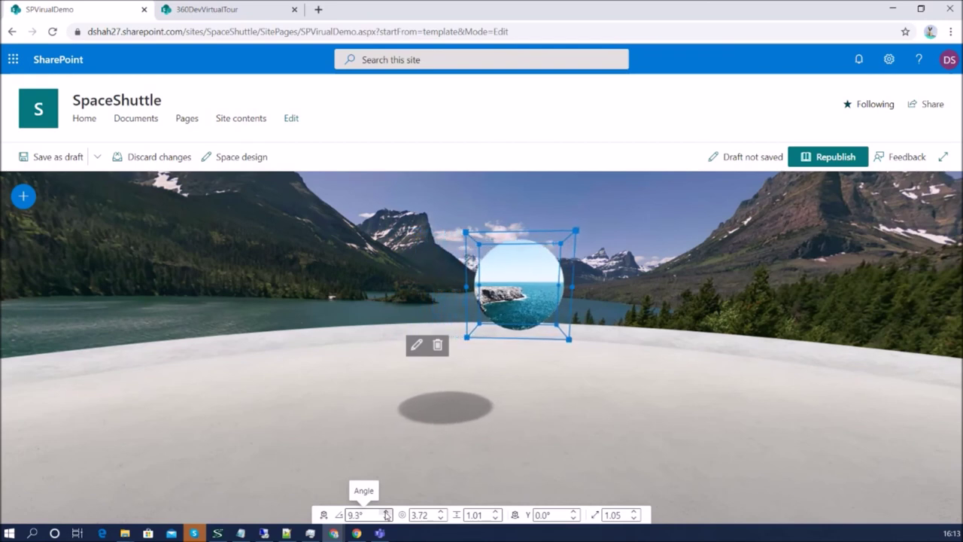
pyautogui.click(387, 512)
# Step: Move the globe to an angle of about 2.6° and a height of about 0.89, and set its distance from the user to 2.92
pyautogui.moveTo(517, 305)
pyautogui.mouseDown()
pyautogui.moveTo(498, 321)
pyautogui.moveTo(252, 369)
pyautogui.moveTo(459, 354)
pyautogui.moveTo(474, 316)
pyautogui.moveTo(516, 320)
pyautogui.mouseUp()
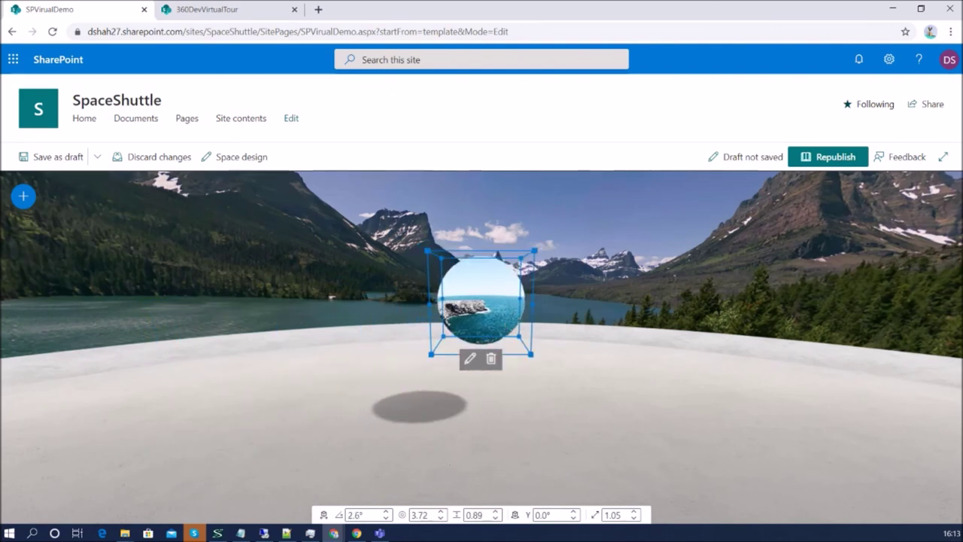
pyautogui.doubleClick(429, 515)
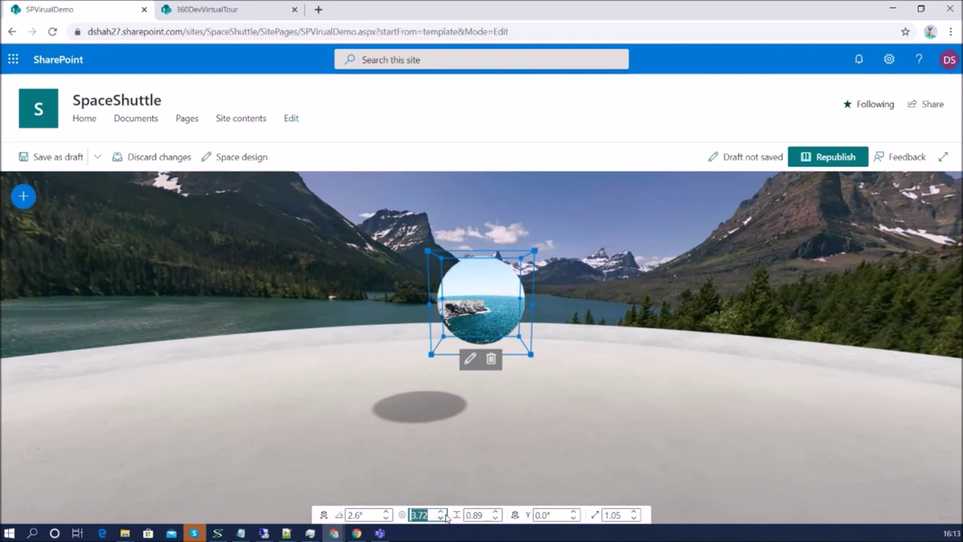
pyautogui.click(441, 518)
pyautogui.click(441, 518)
pyautogui.click(441, 518)
pyautogui.click(441, 519)
pyautogui.click(441, 519)
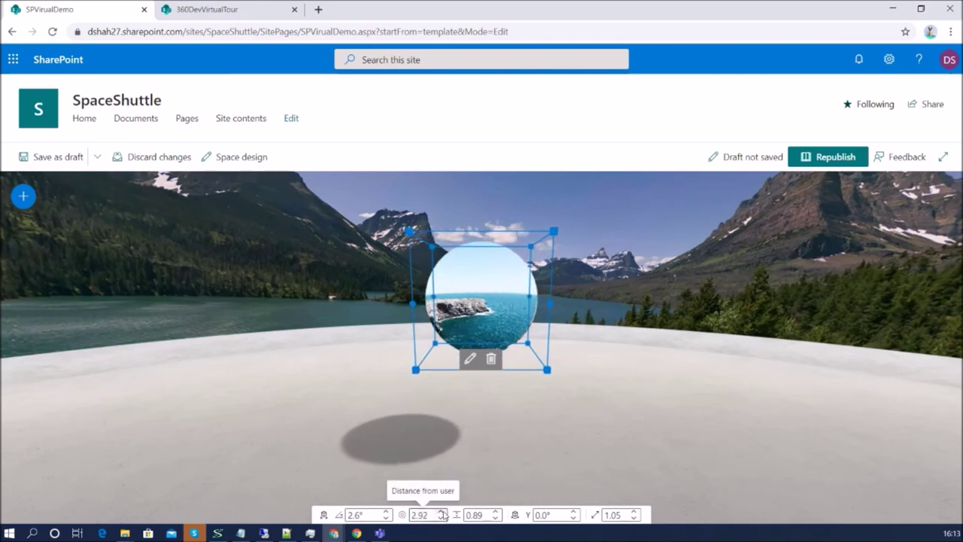
# Step: Raise the tour globe to a height of 0.94
pyautogui.click(494, 512)
pyautogui.click(494, 513)
pyautogui.click(494, 513)
pyautogui.click(493, 518)
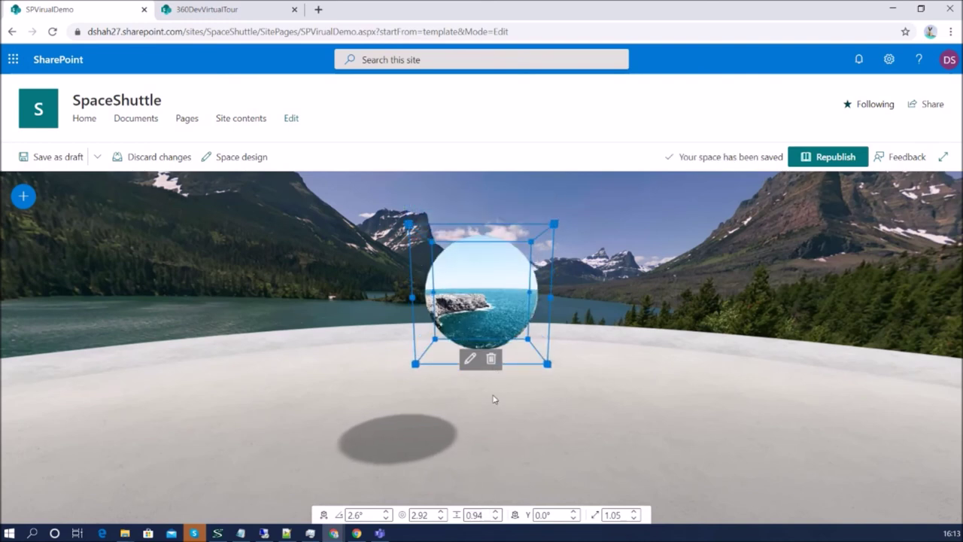
# Step: Set the tour globe's Y rotation to 2.5° and its scale to 1.30
pyautogui.click(574, 512)
pyautogui.click(574, 512)
pyautogui.click(575, 512)
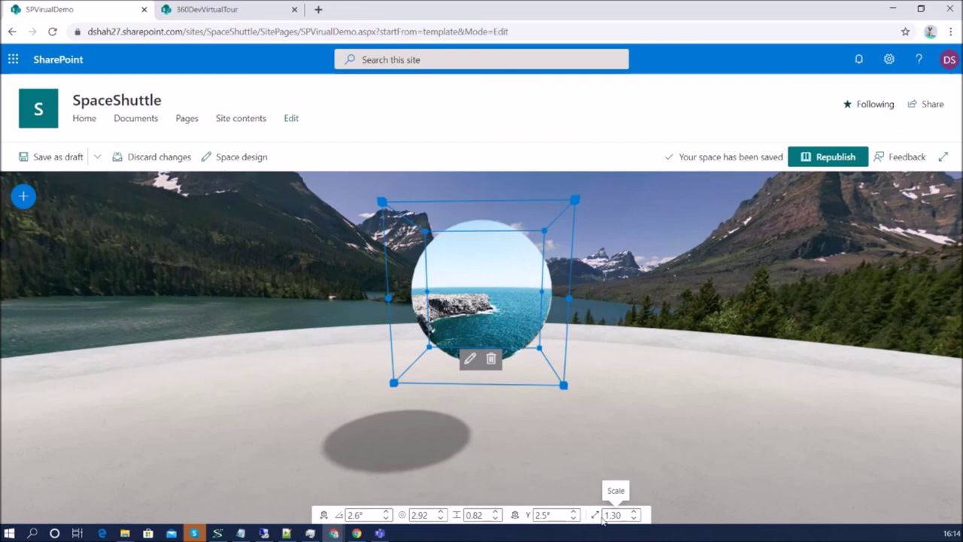
# Step: Republish the space, enter the tour from the enlarged globe, follow the link to the city waterfront scene and exit the tour
pyautogui.click(828, 156)
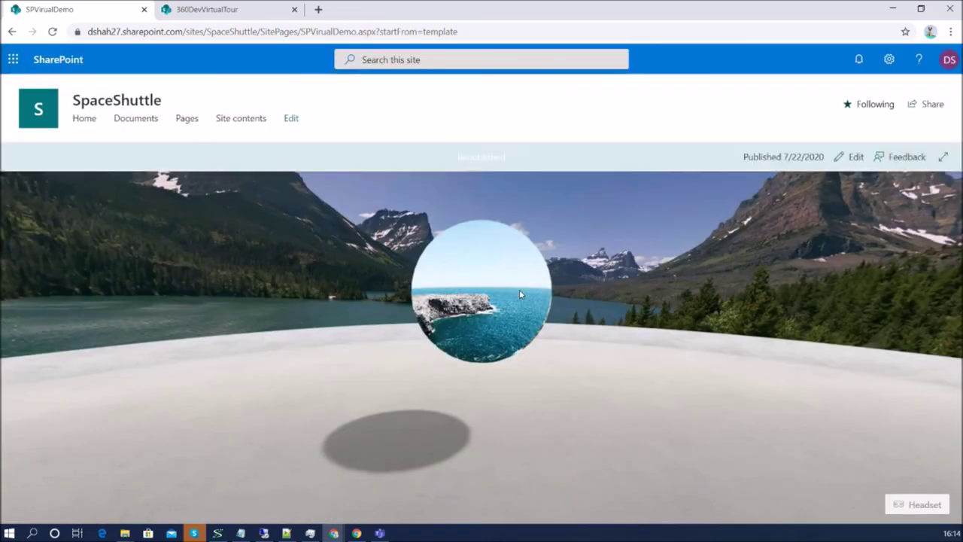
pyautogui.click(502, 312)
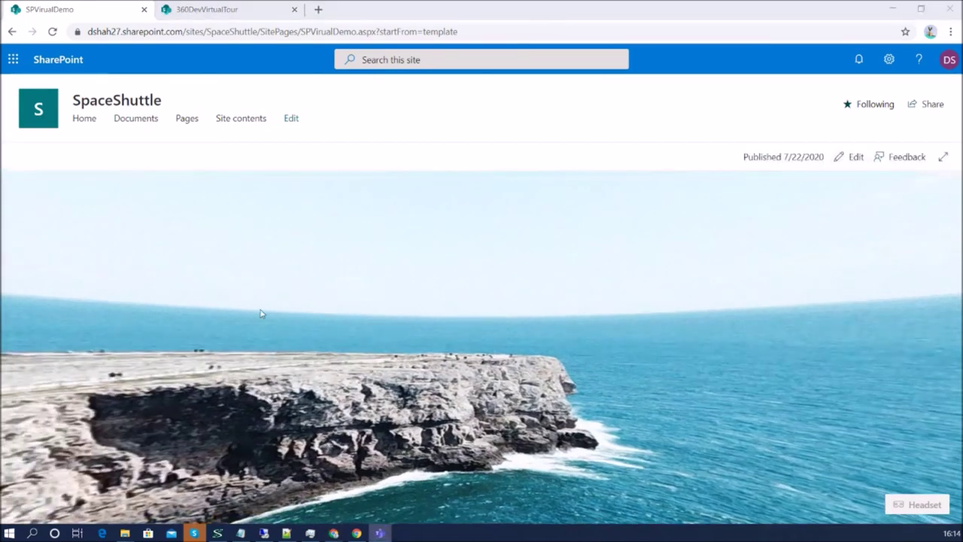
pyautogui.click(225, 350)
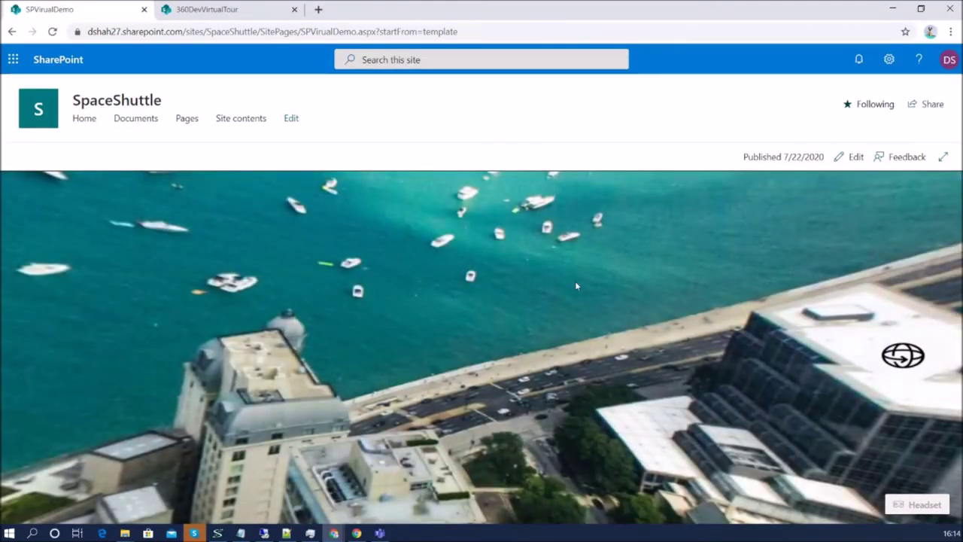
pyautogui.click(503, 442)
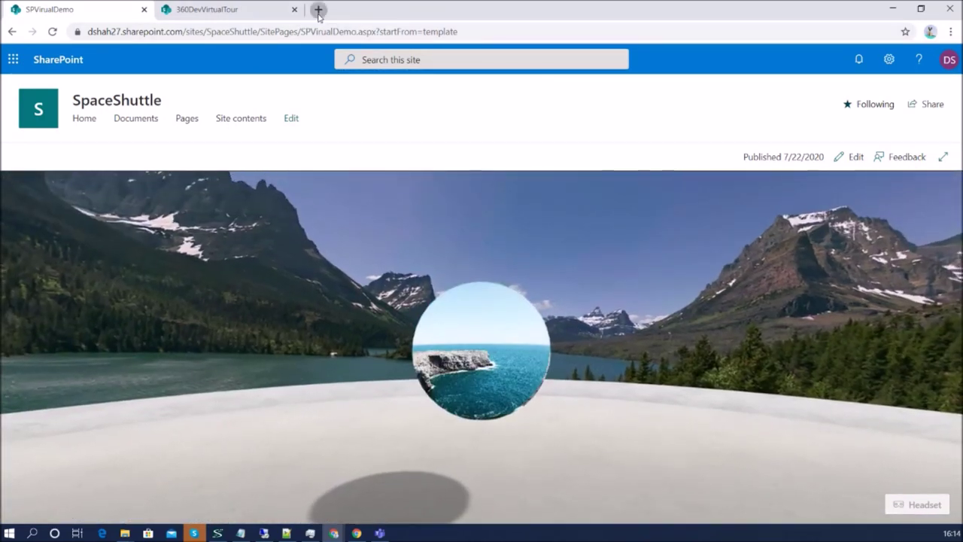
# Step: Open the Learn2All YouTube channel in a new browser tab
pyautogui.click(318, 9)
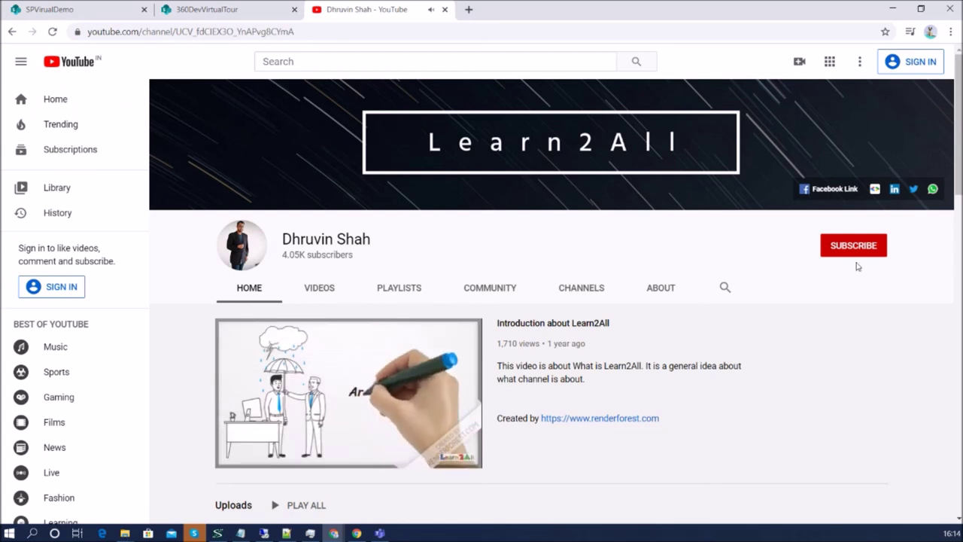